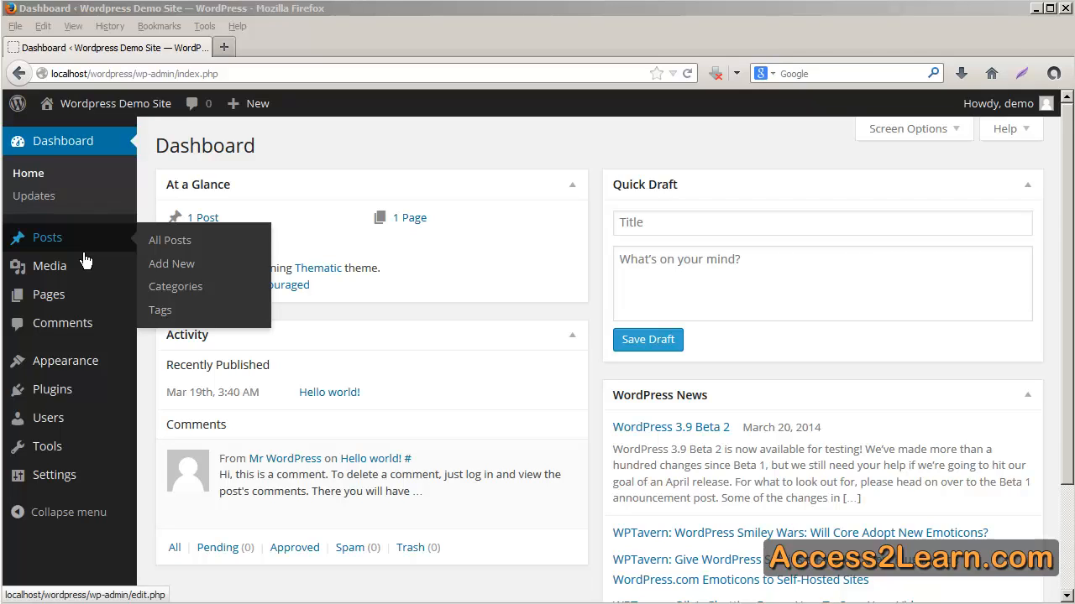
- Create a new post and title it "Demo Post"
click(84, 257)
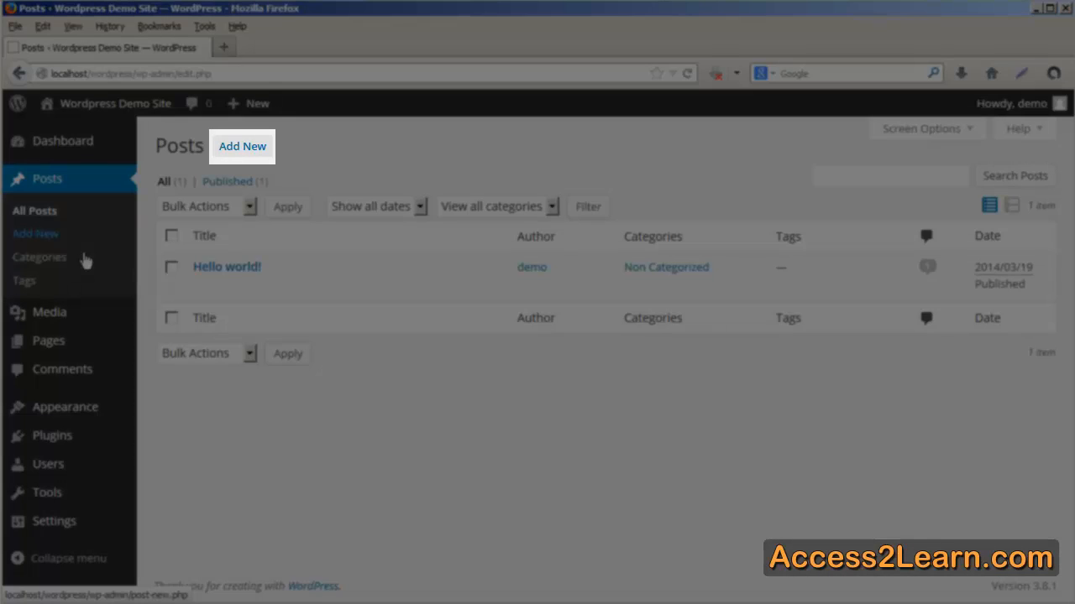
click(241, 150)
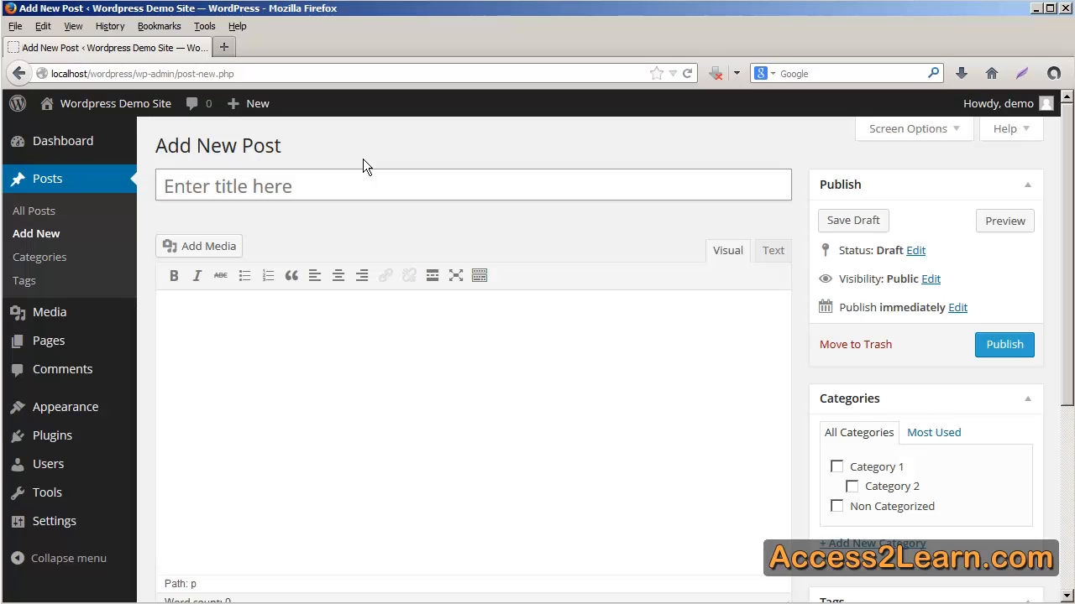
text(Demo Post)
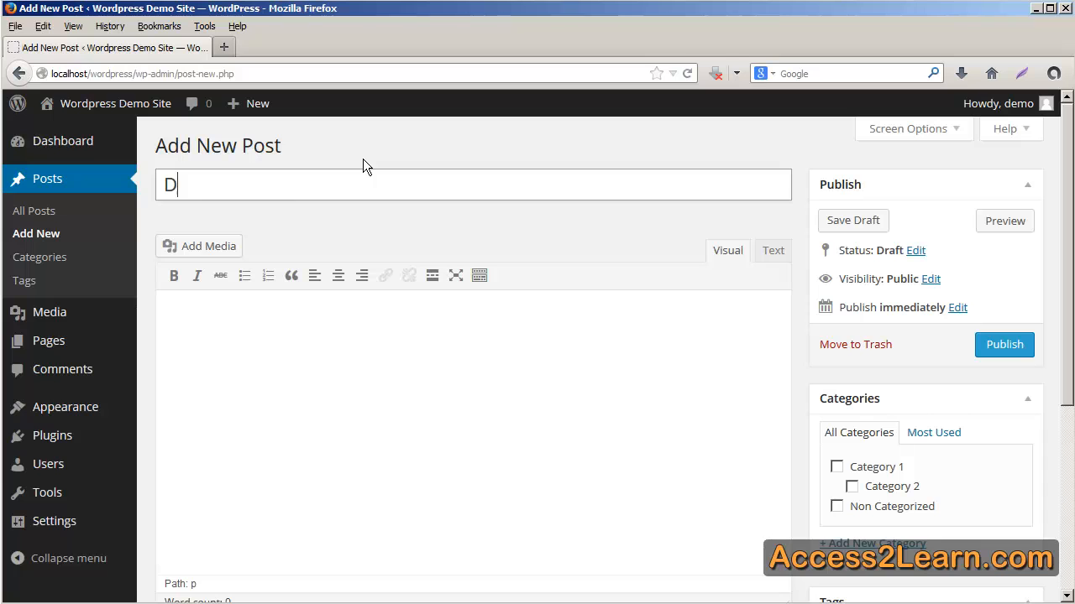
- Paste the copied lorem ipsum paragraphs into the post body
click(331, 391)
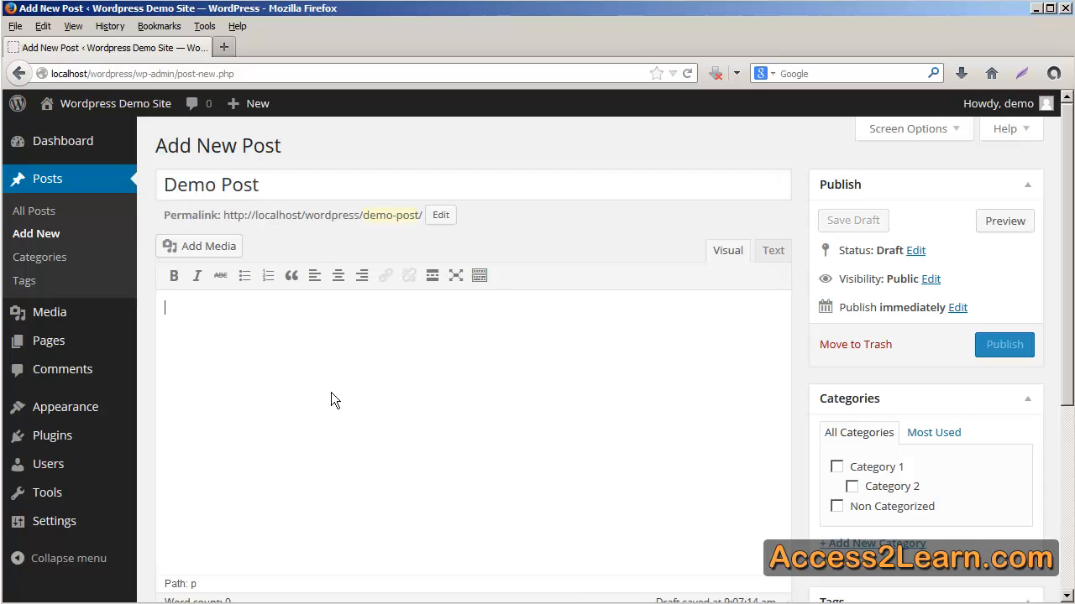
key(ctrl+v)
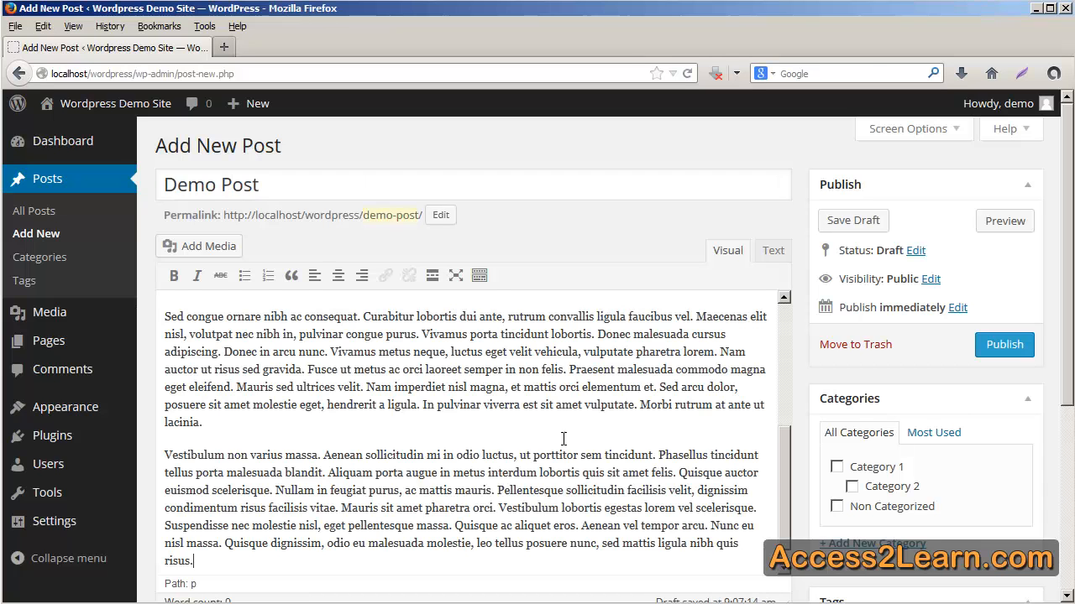
scroll(565, 436, up, 10)
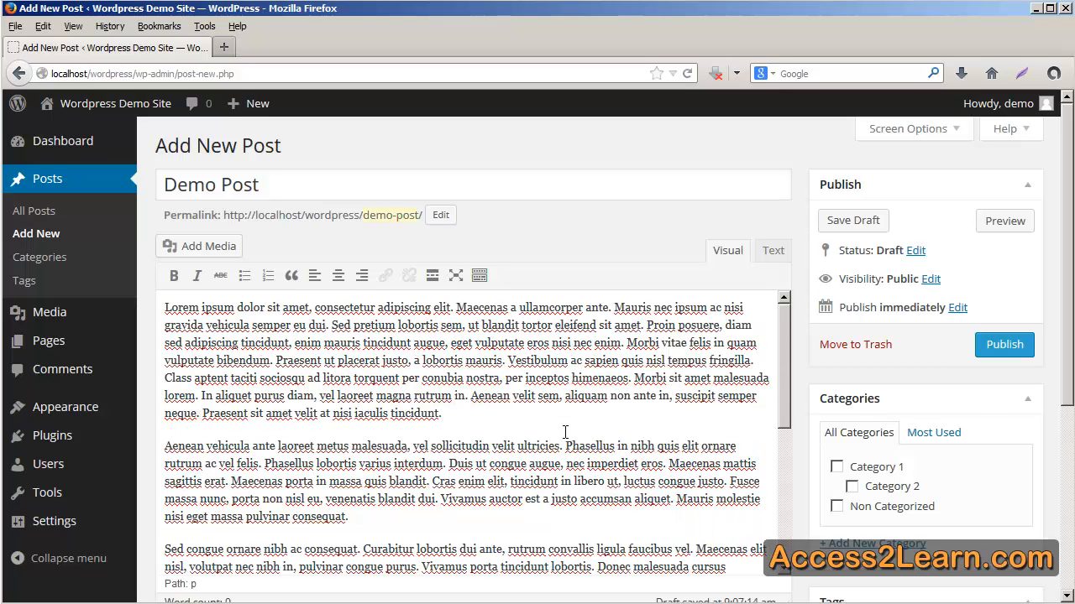
- Format words in the first line of the post: "amet" bold, "consectetur" italic and "adipiscing" struck through
double_click(309, 315)
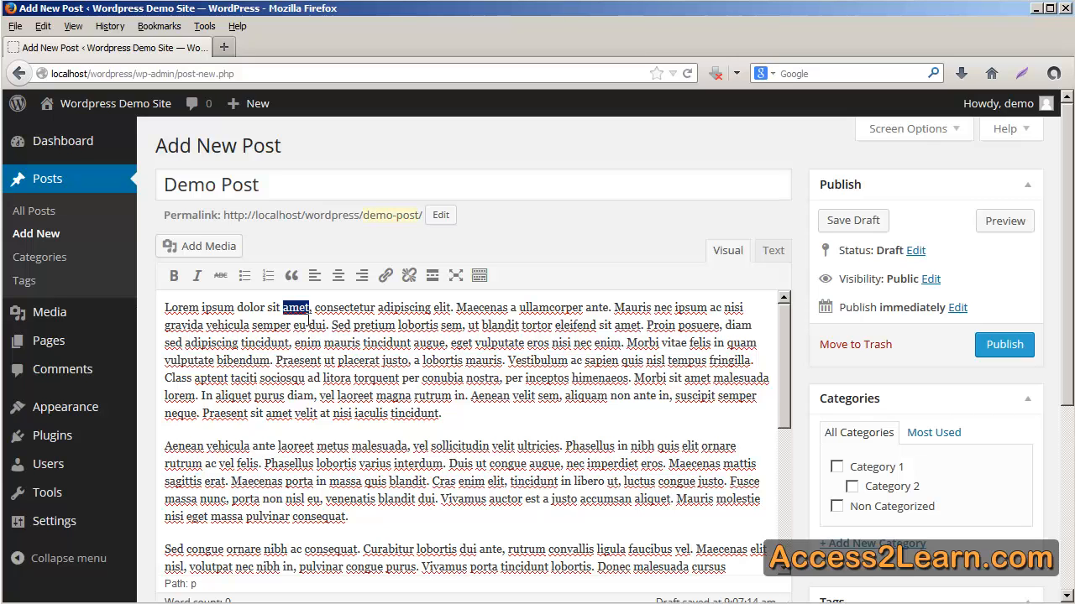
click(174, 276)
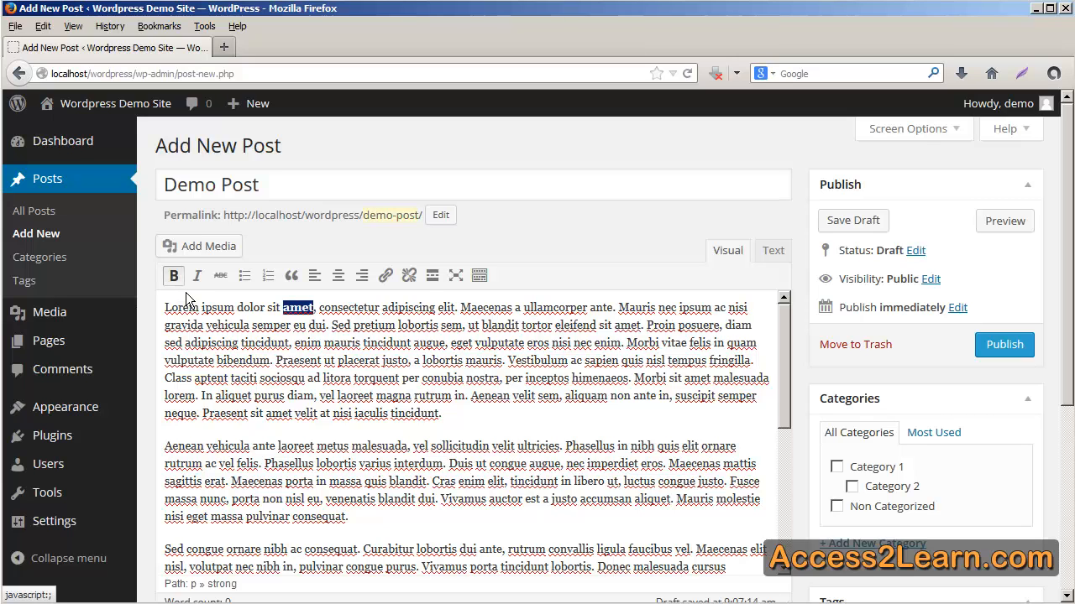
double_click(344, 309)
click(209, 280)
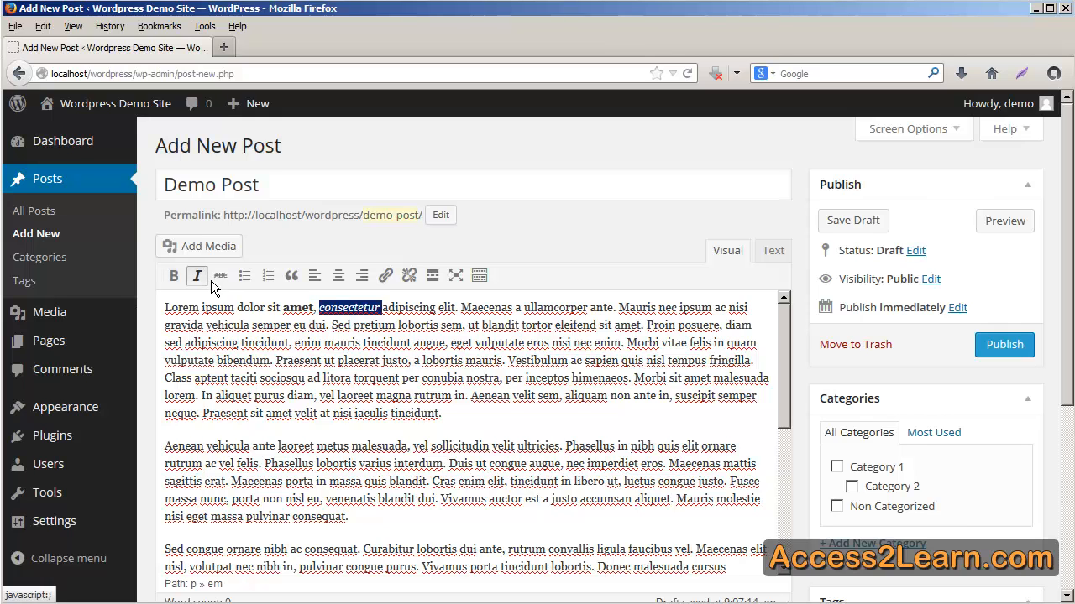
double_click(388, 311)
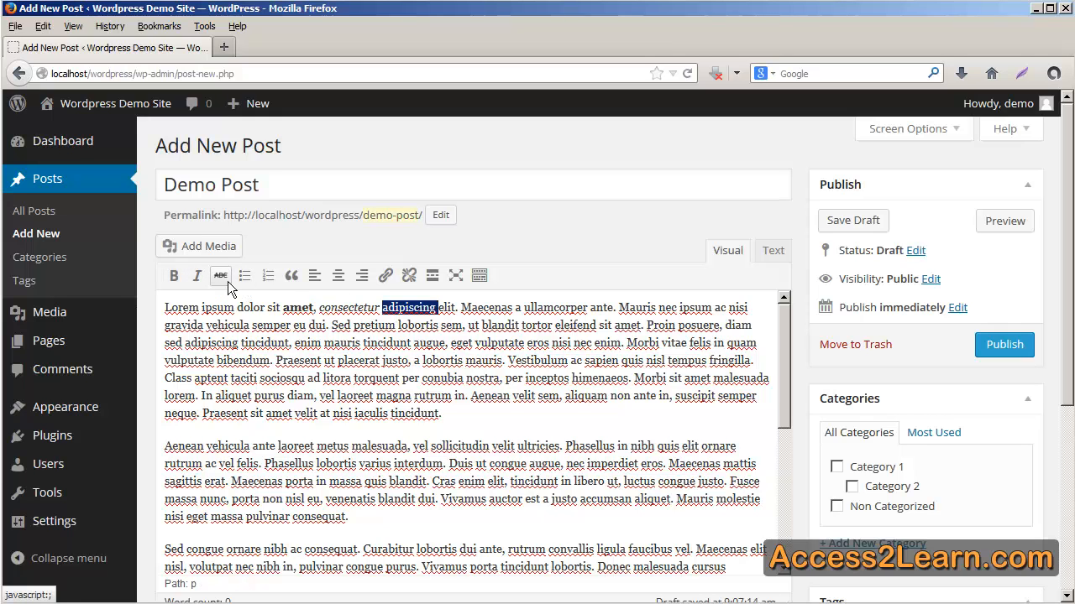
click(219, 275)
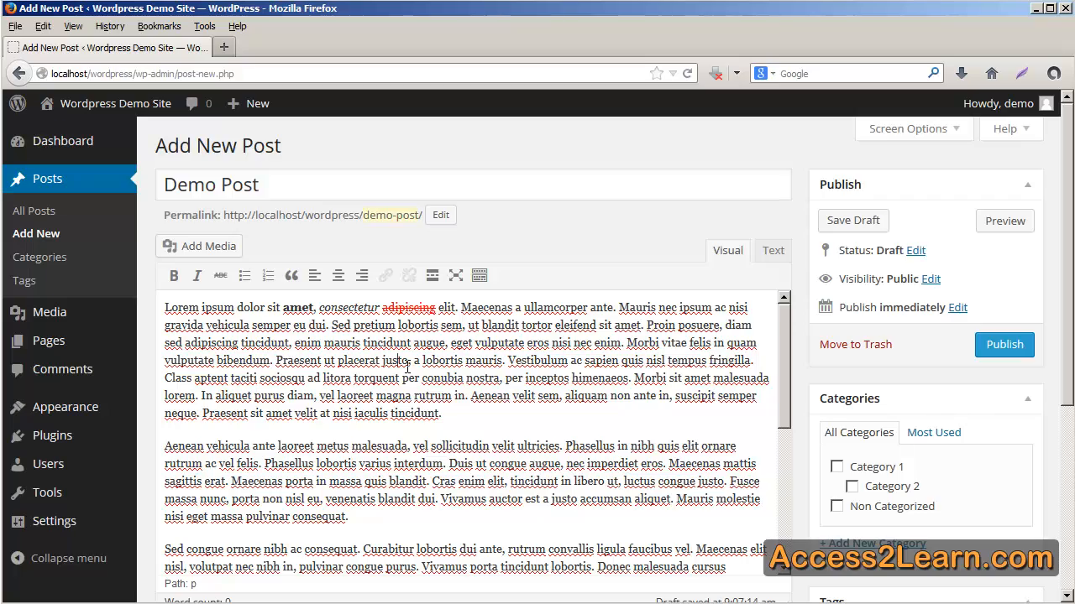
- Turn the second paragraph, starting with "Aenean vehicula", into a blockquote
click(407, 362)
text(,)
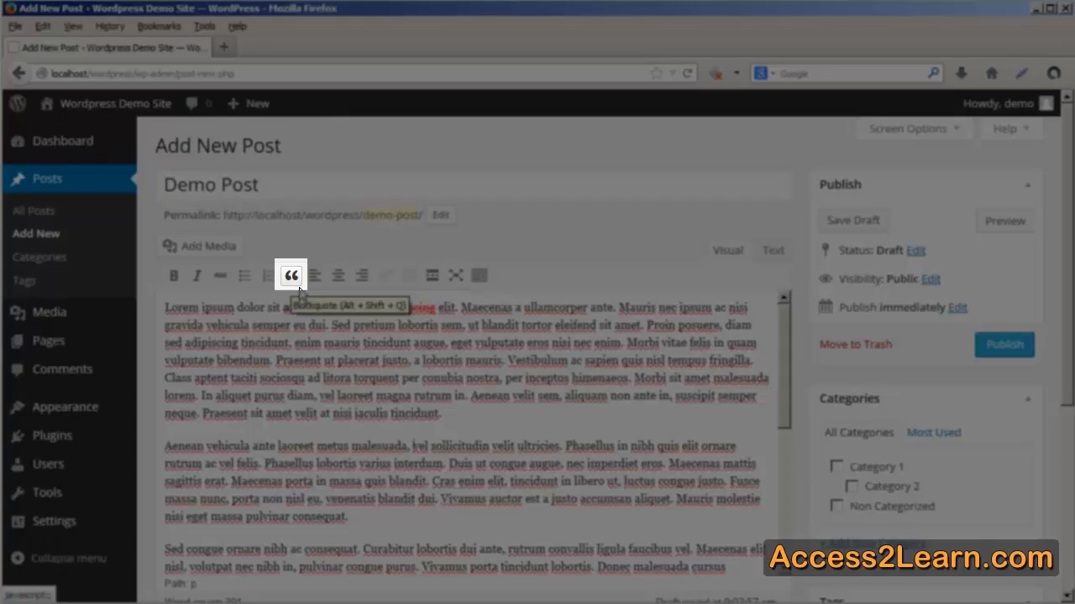
click(298, 287)
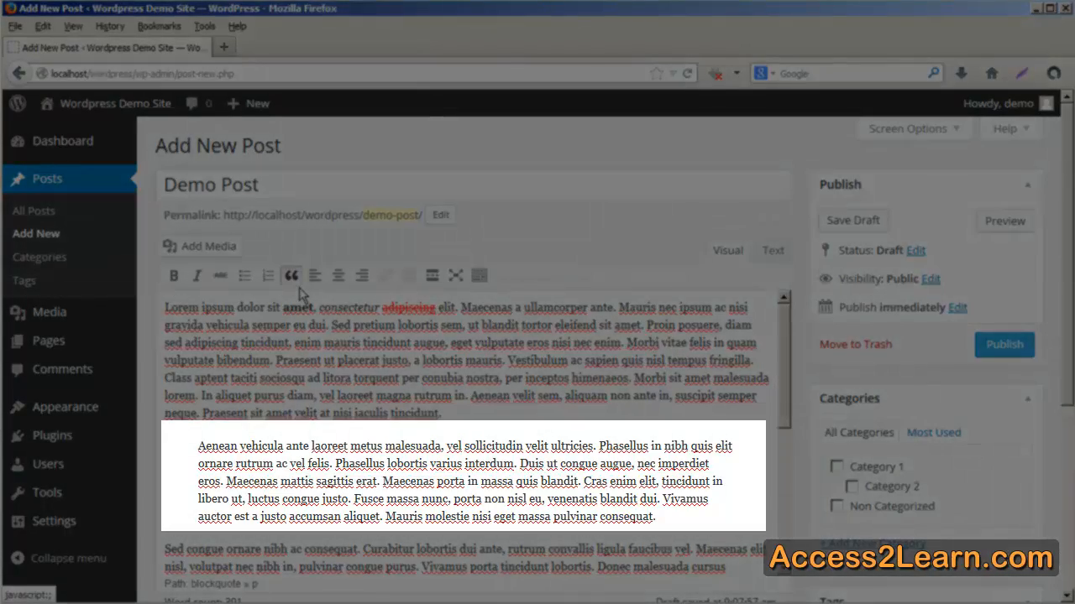
scroll(411, 486, down, 2)
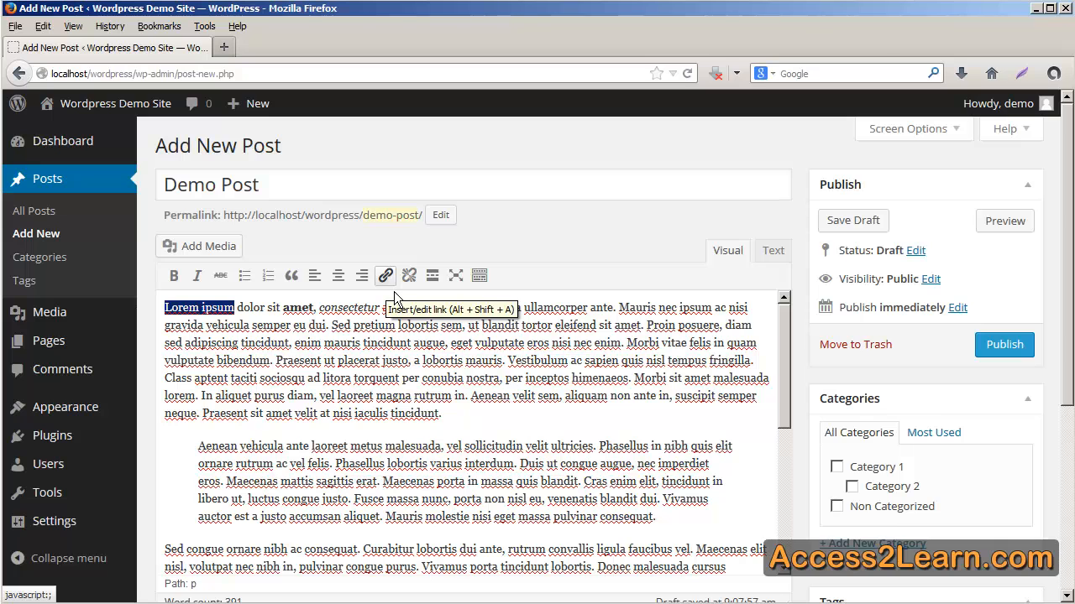
click(394, 291)
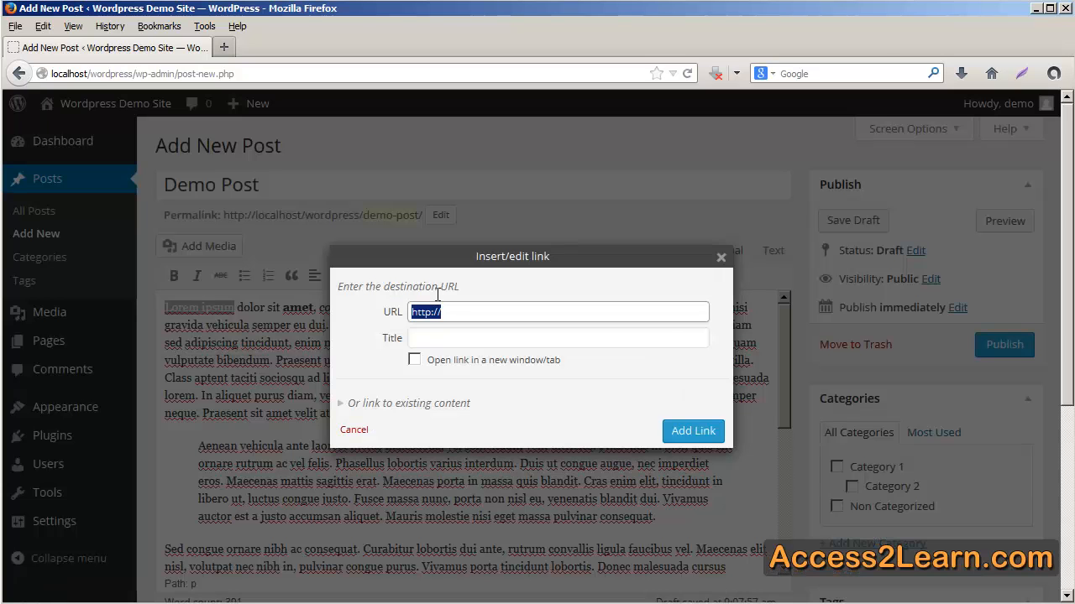
click(461, 311)
text(access2learn.com/)
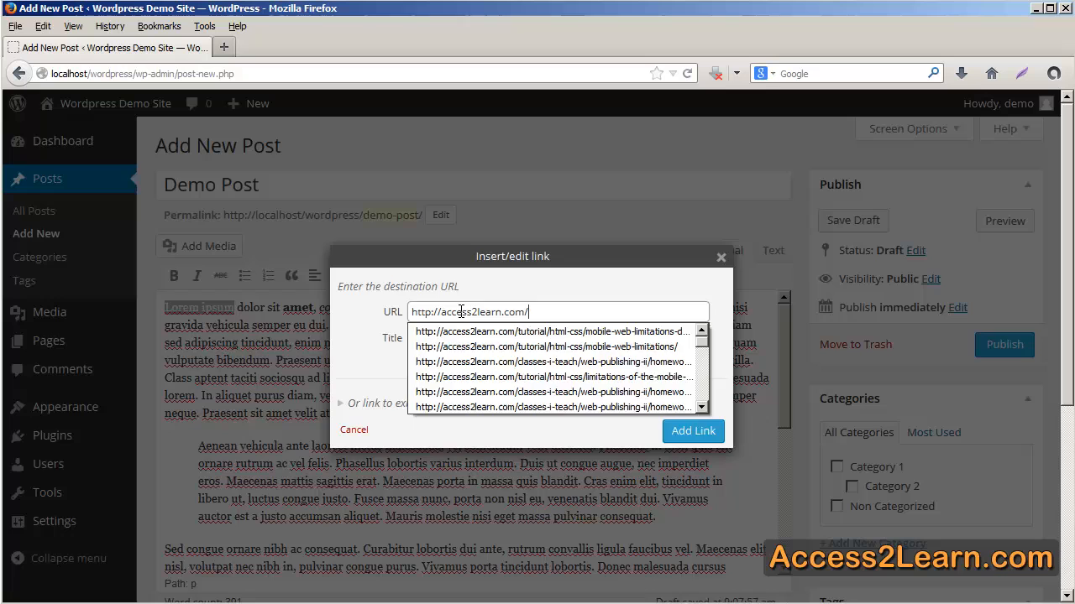
key(Tab)
key(Return)
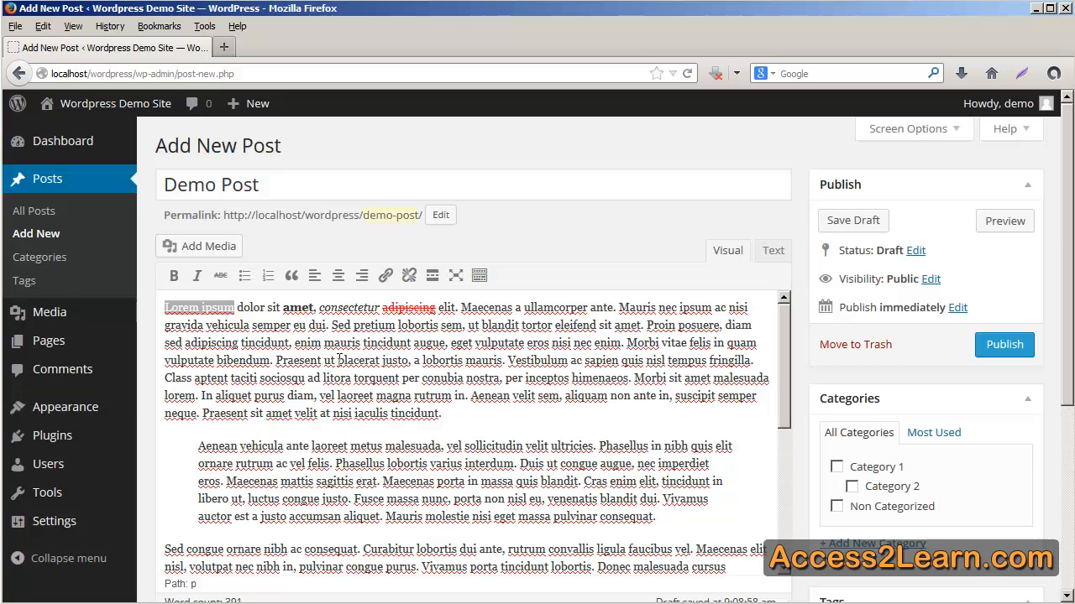
click(395, 284)
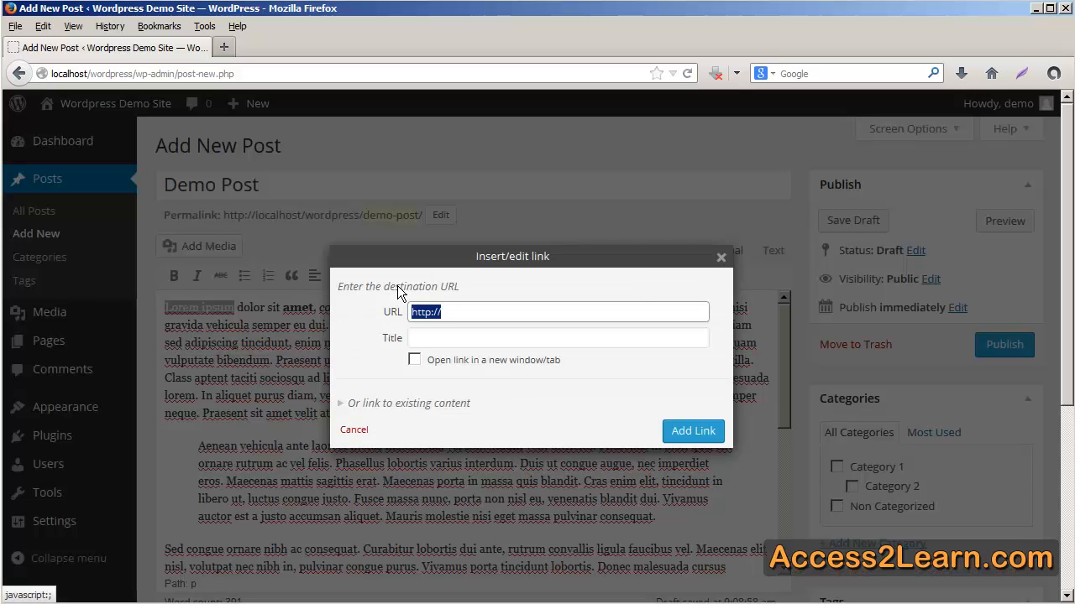
click(480, 317)
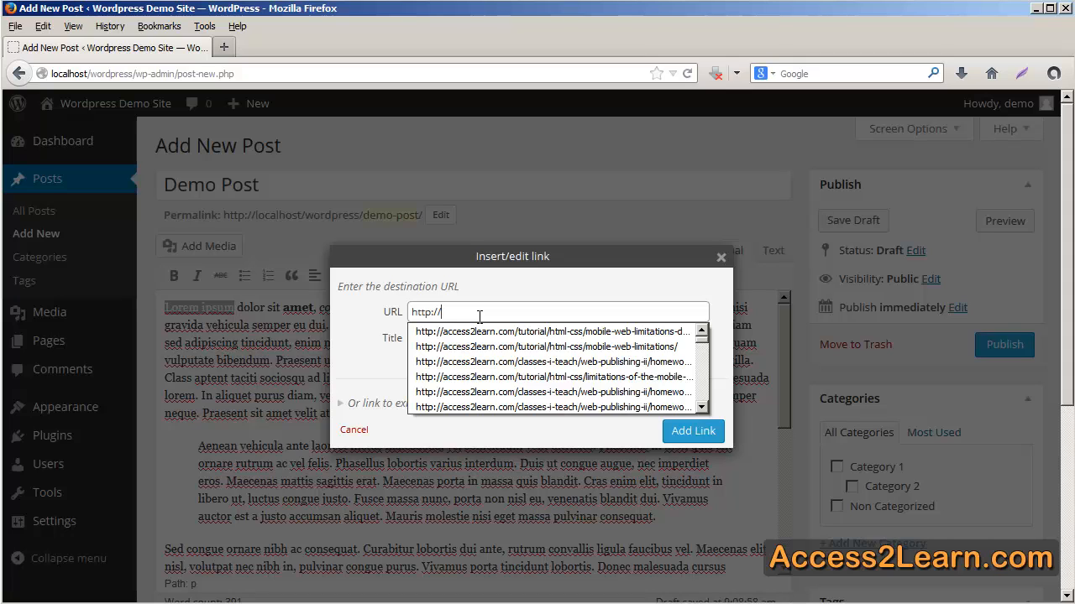
text(access2learn.com/)
key(Tab)
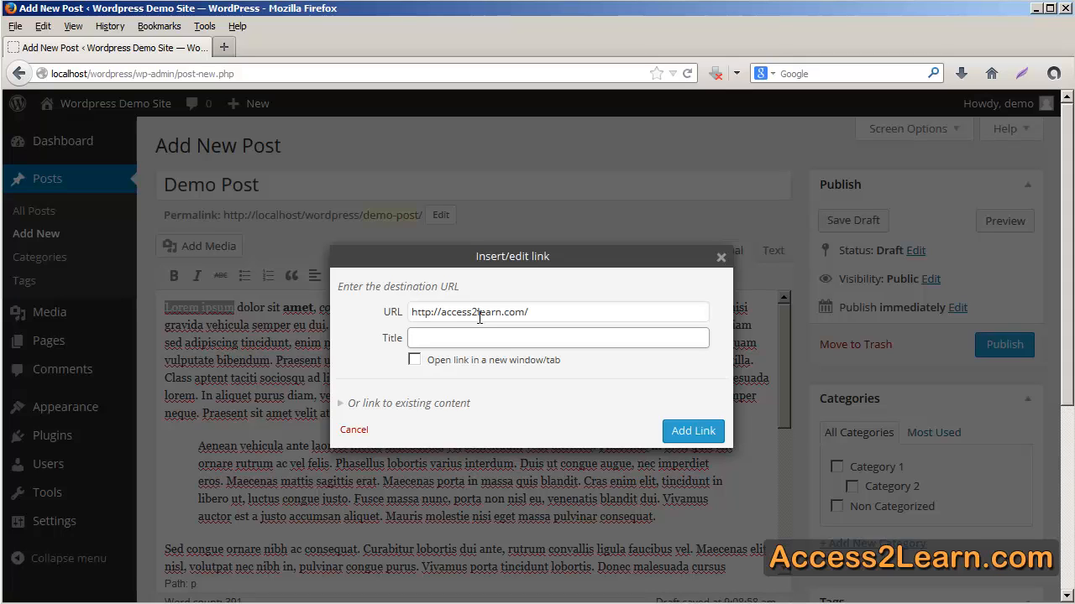
click(456, 373)
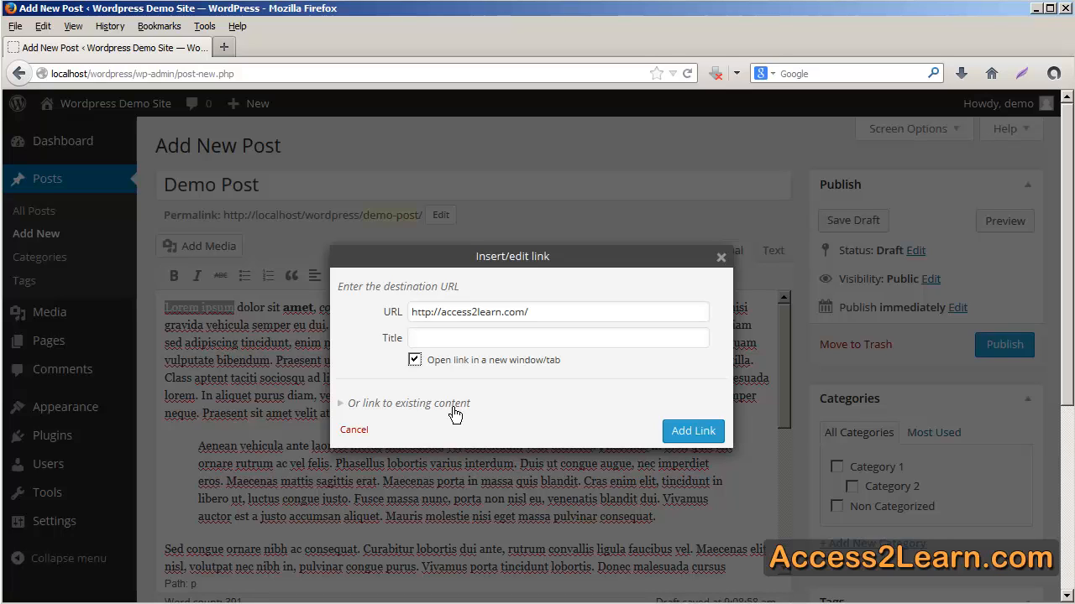
- Search the existing content for "world" in the link settings, and add the access2learn.com link to "Lorem ipsum"
click(453, 409)
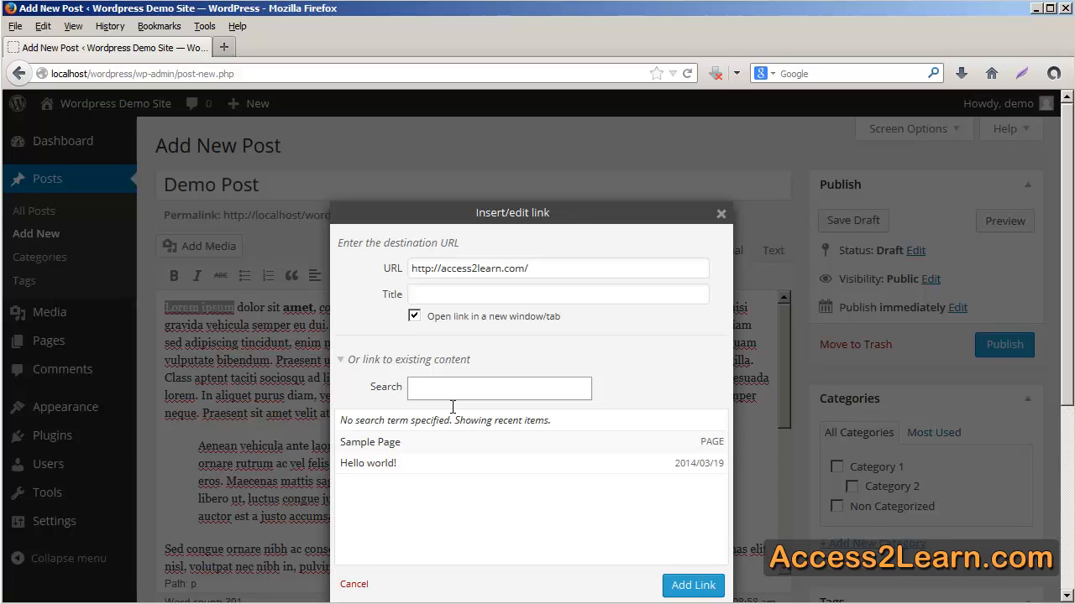
text(world)
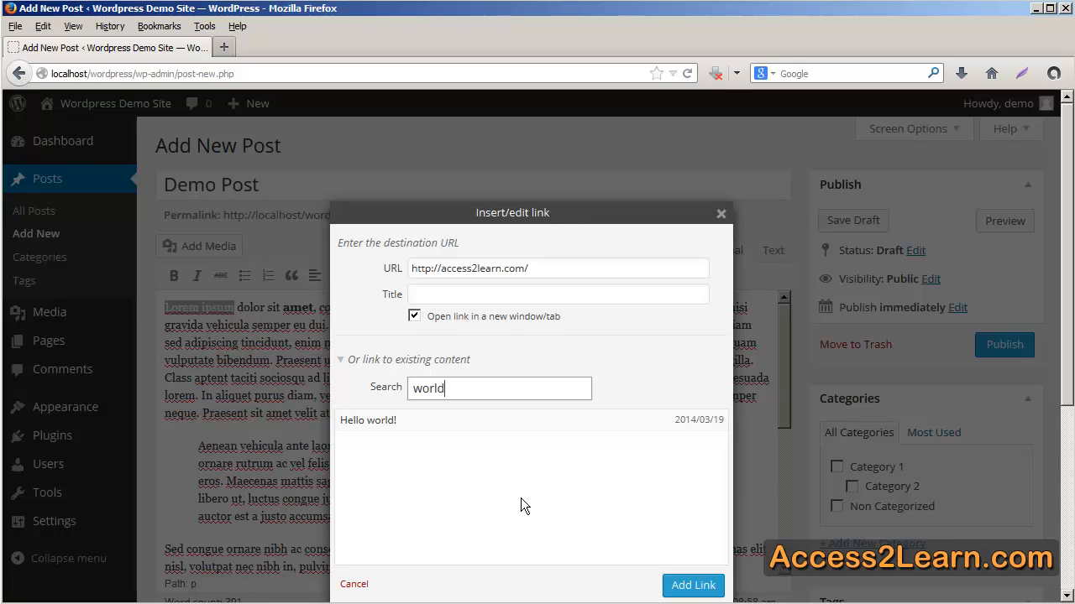
click(694, 586)
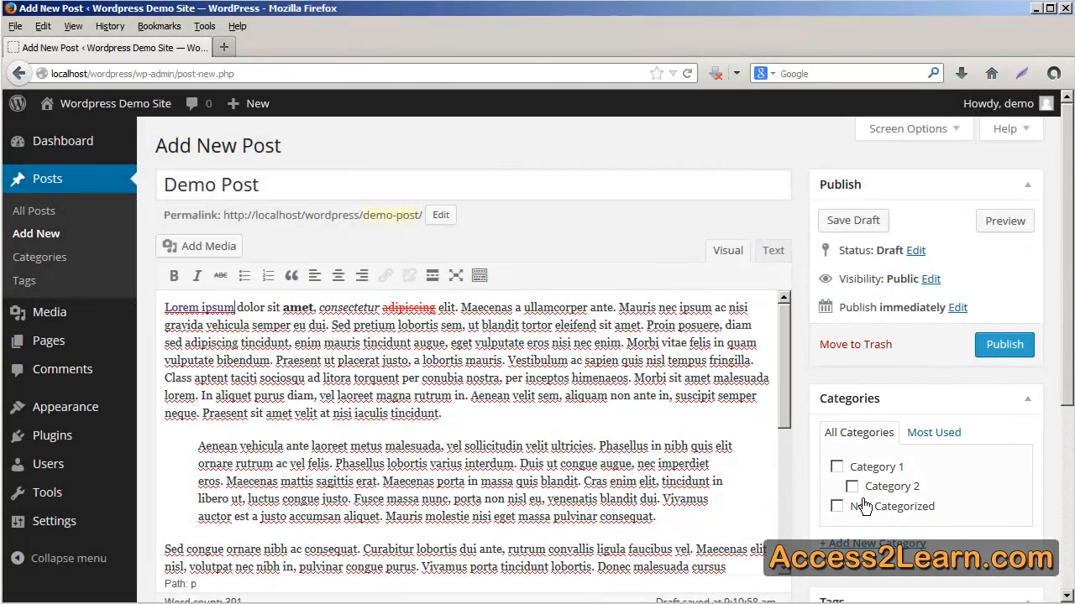
- Assign the post to Category 2 and check the list of most used categories
click(852, 487)
click(934, 434)
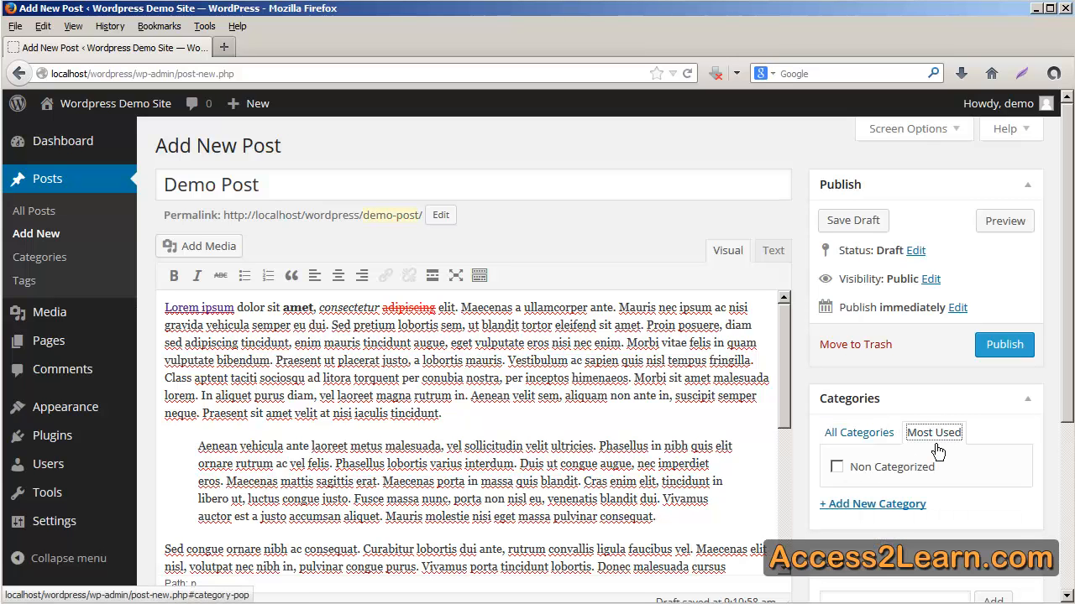
click(893, 433)
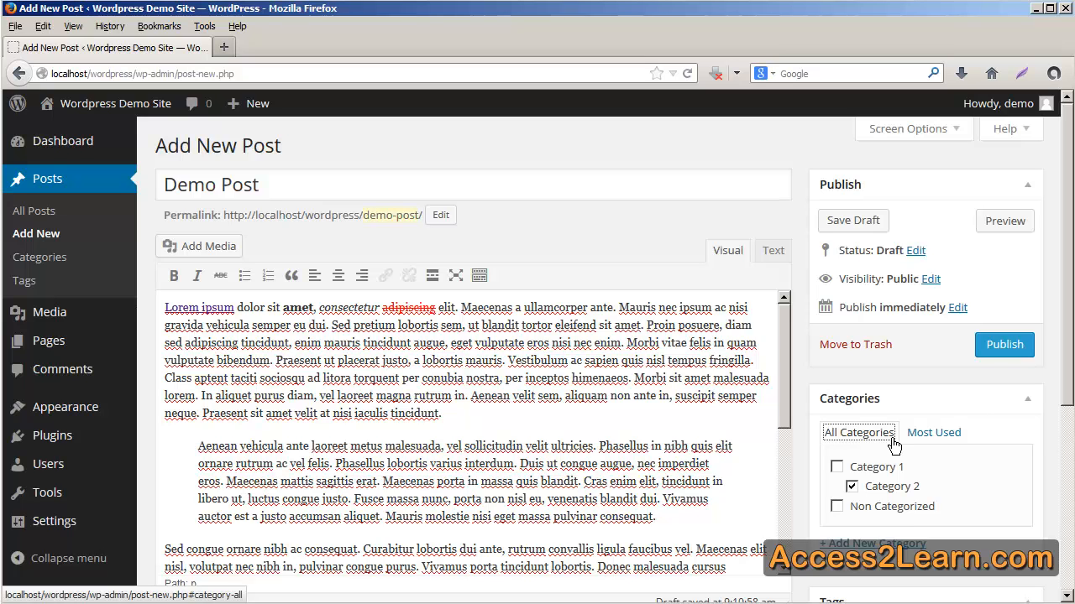
- Add the tags "lorem ipsum", "sample" and "demo" to the post
scroll(893, 445, down, 2)
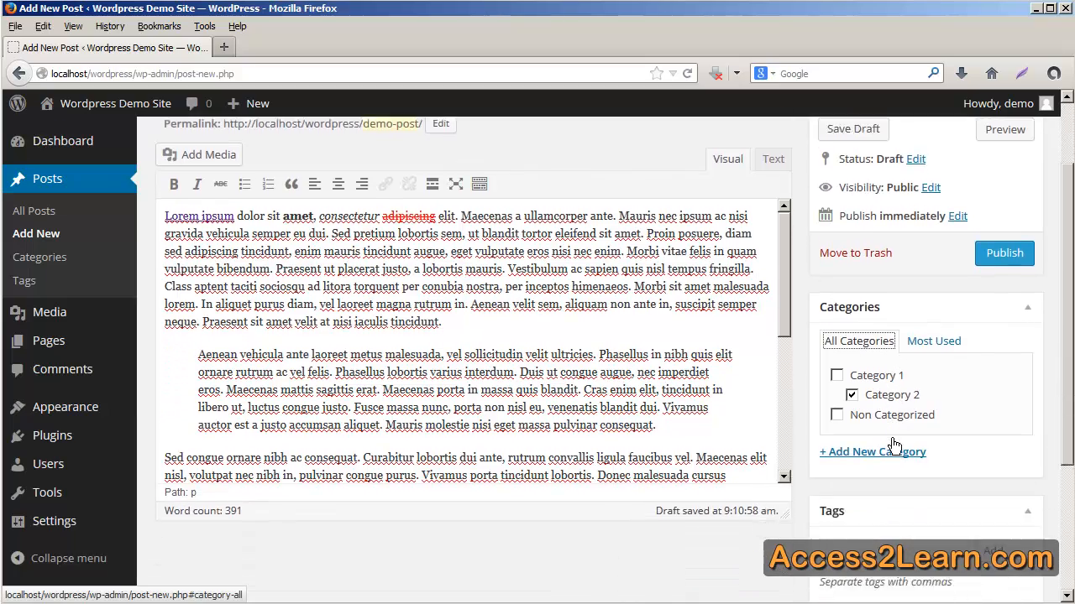
scroll(893, 445, down, 4)
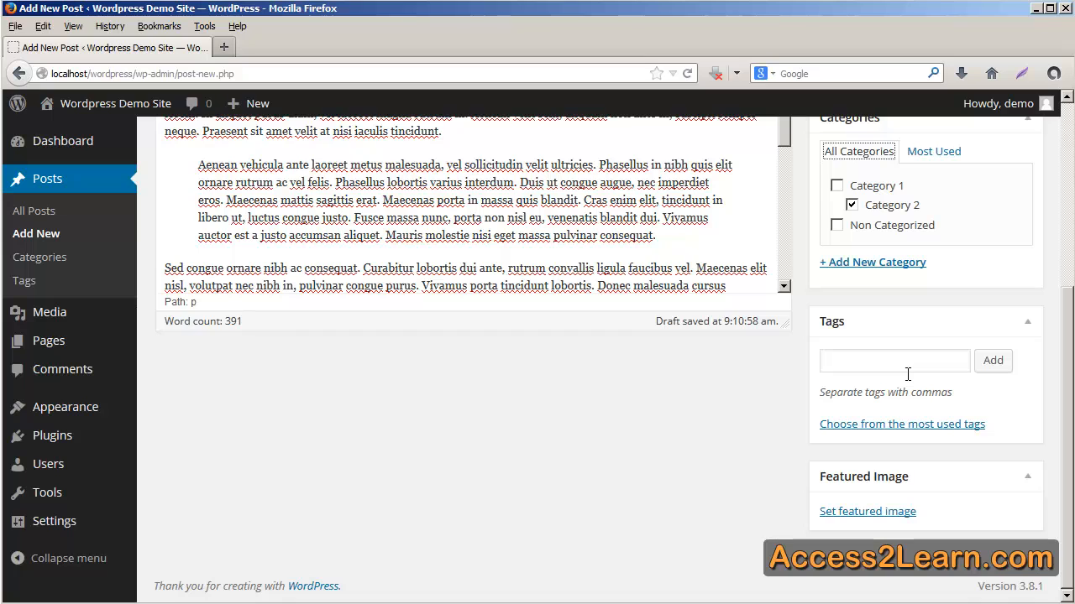
click(907, 369)
text(lorem ipsum)
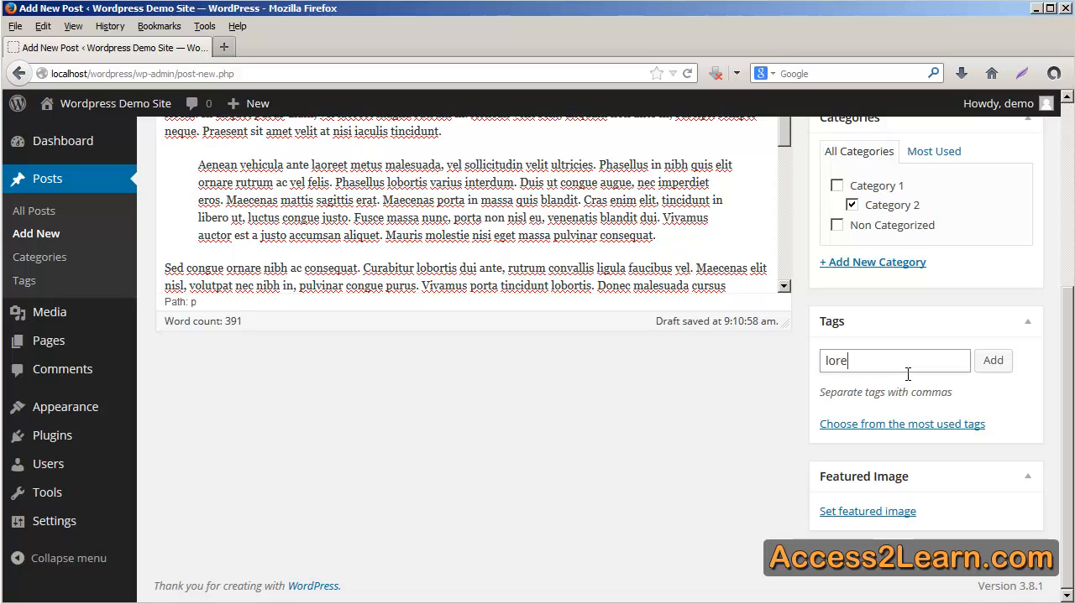
text(,sample,demo)
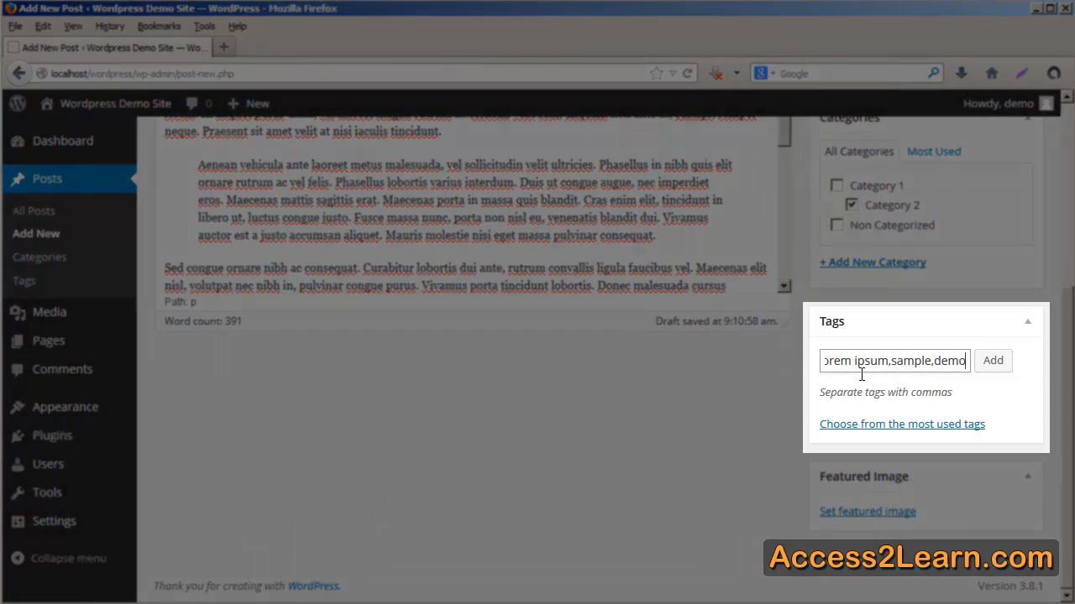
click(992, 361)
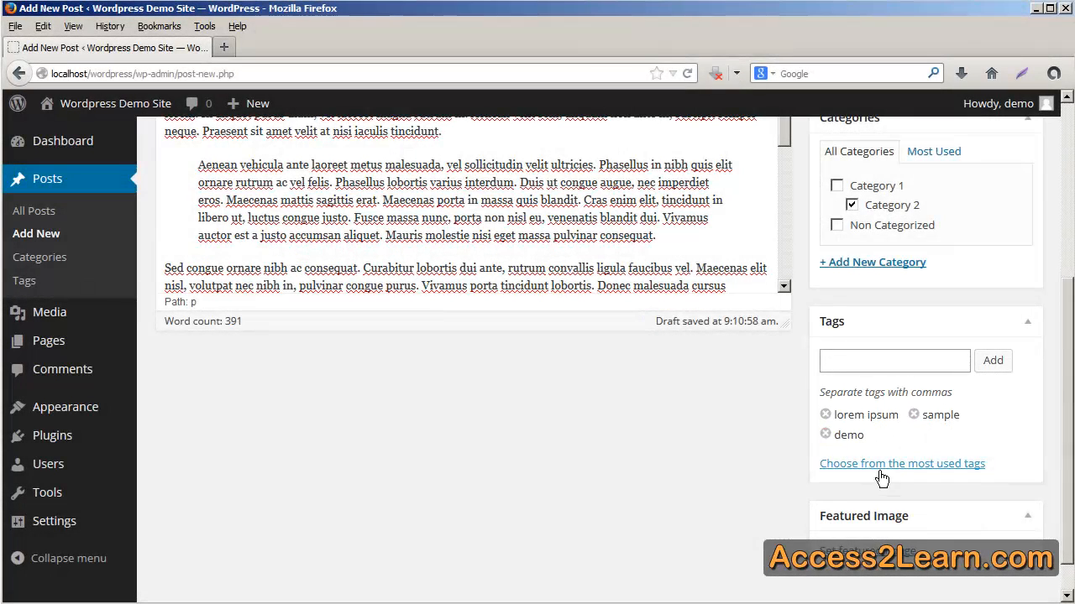
- Remove the "sample" tag from the post
click(927, 427)
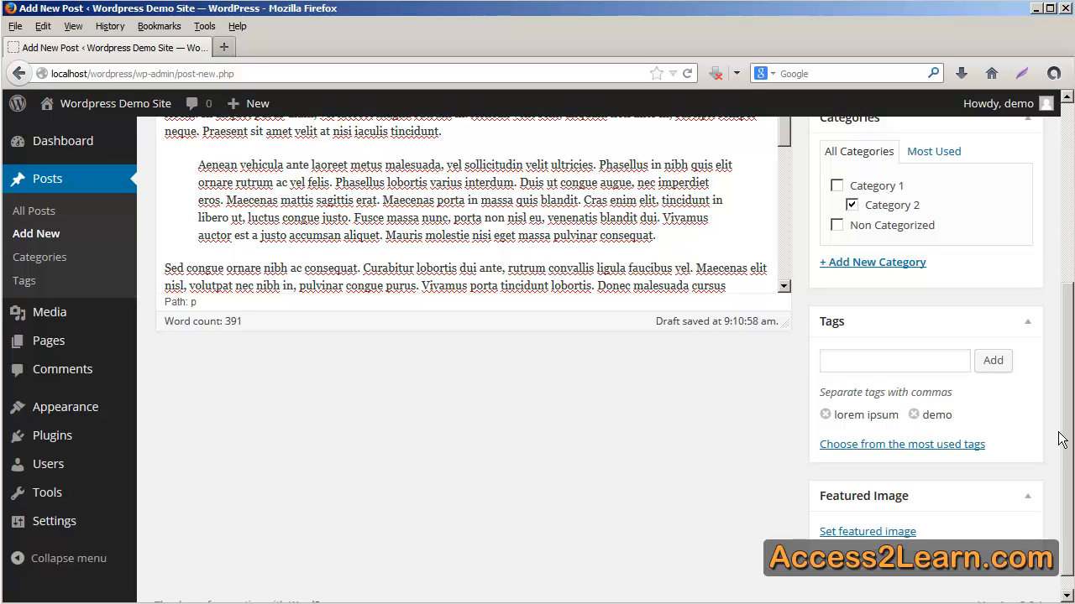
scroll(1042, 444, down, 1)
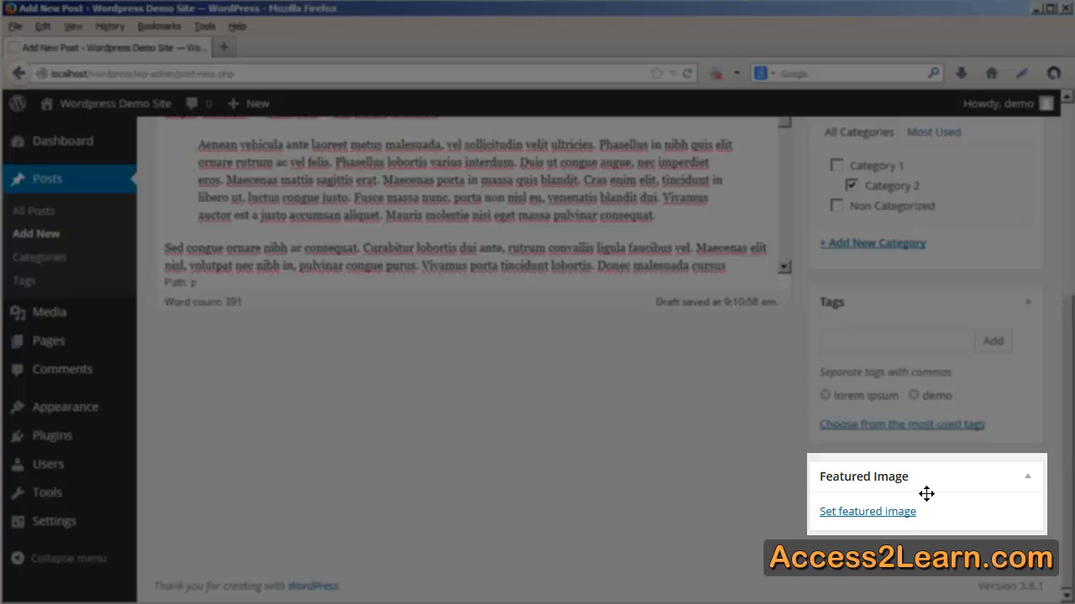
scroll(926, 494, up, 5)
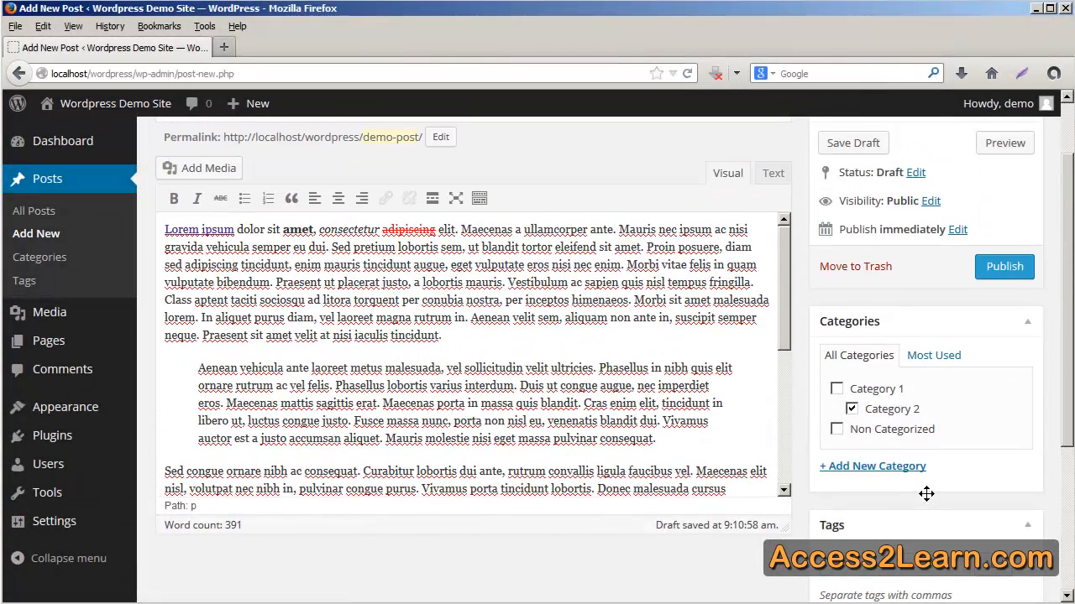
scroll(926, 493, up, 2)
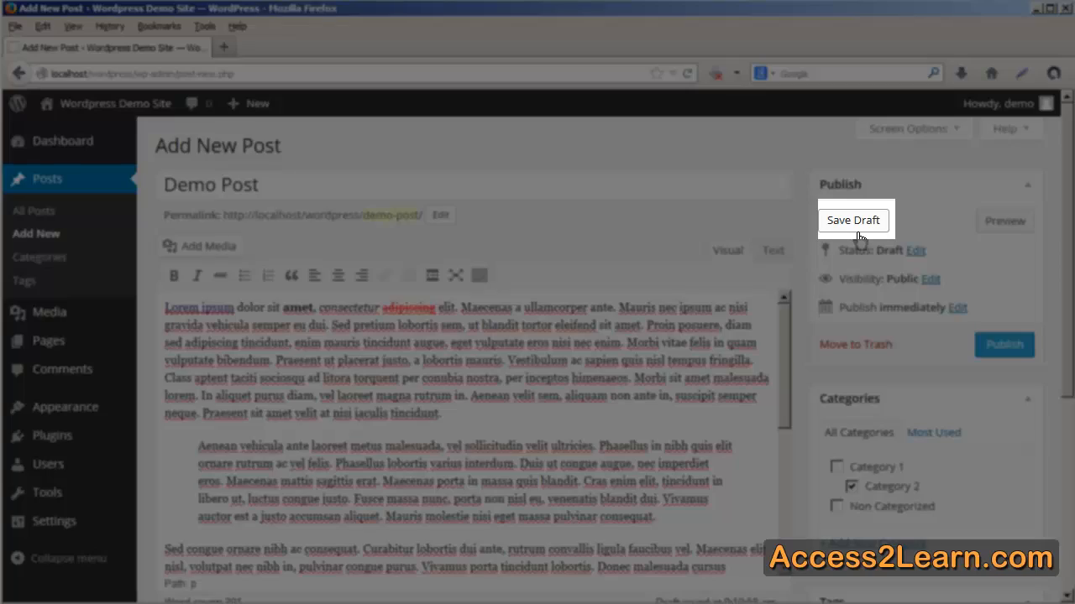
- Save the post as a draft
click(857, 230)
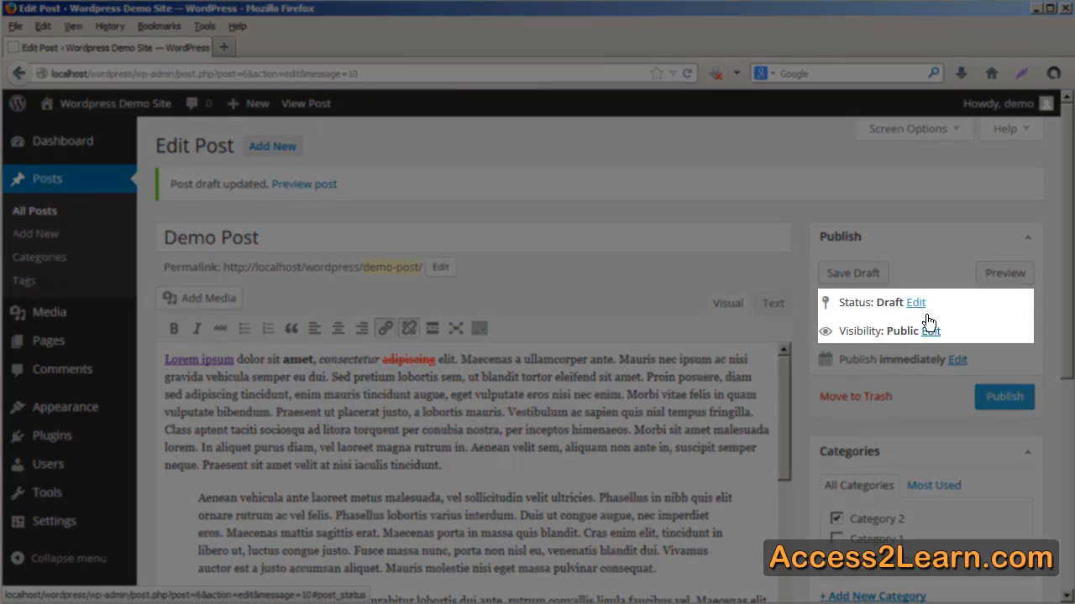
- Review the available status and visibility options for the post, closing each without making a change
click(926, 315)
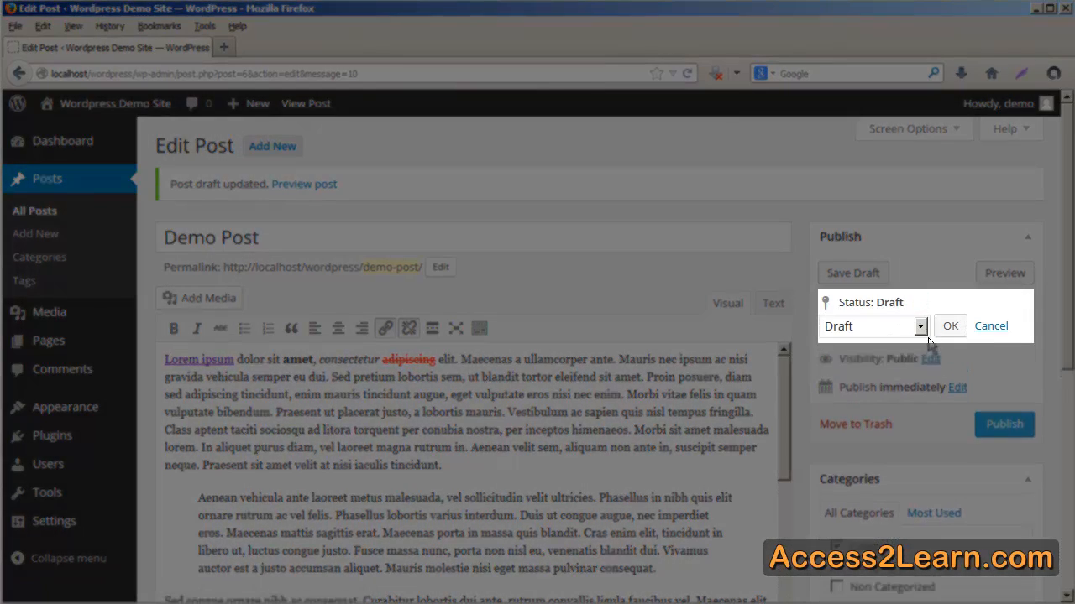
click(921, 326)
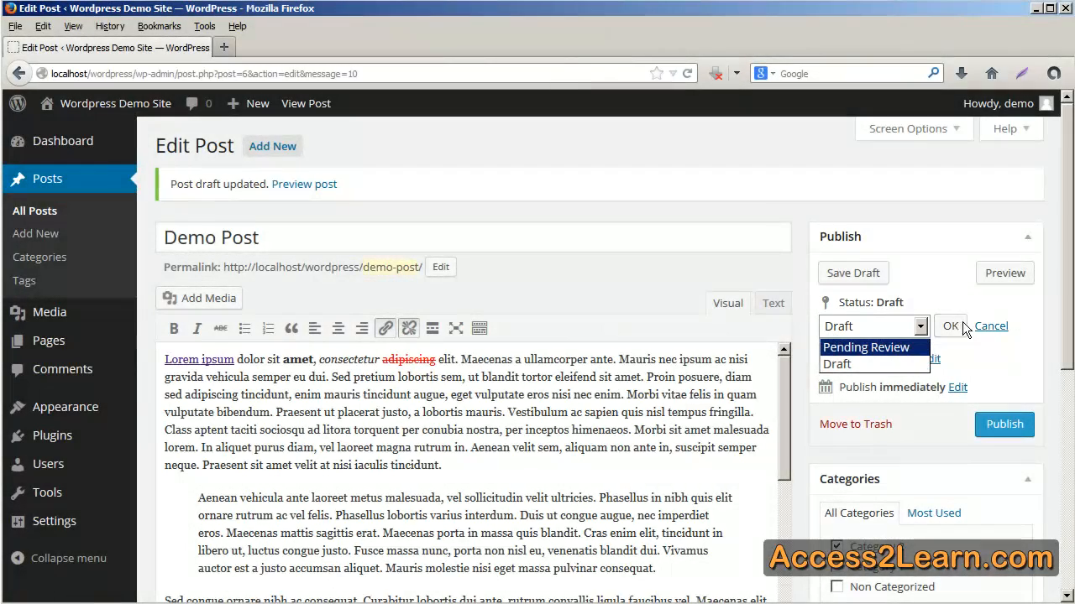
click(961, 306)
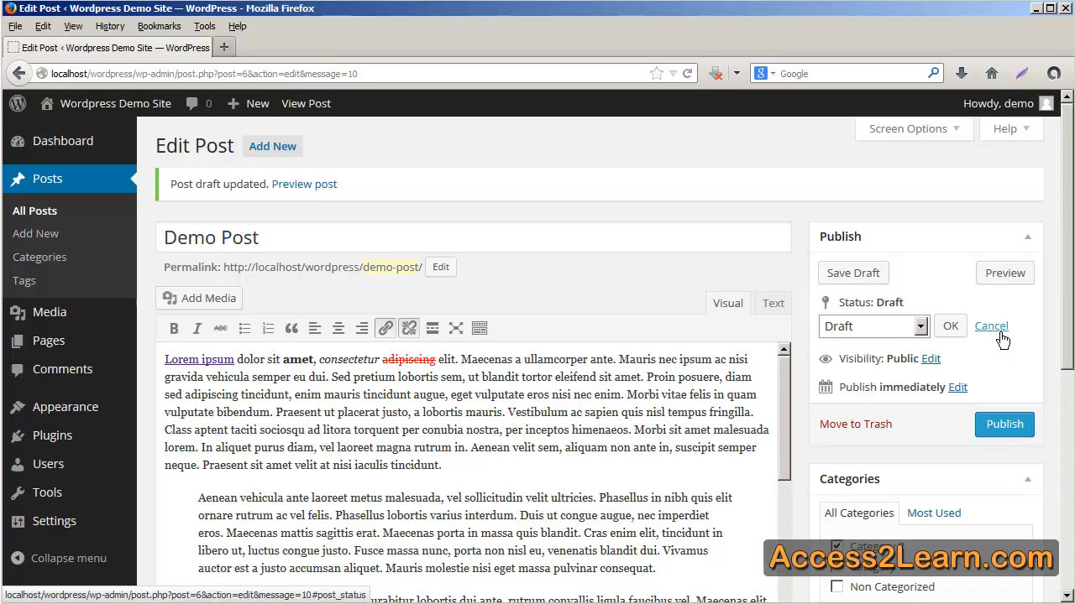
click(996, 329)
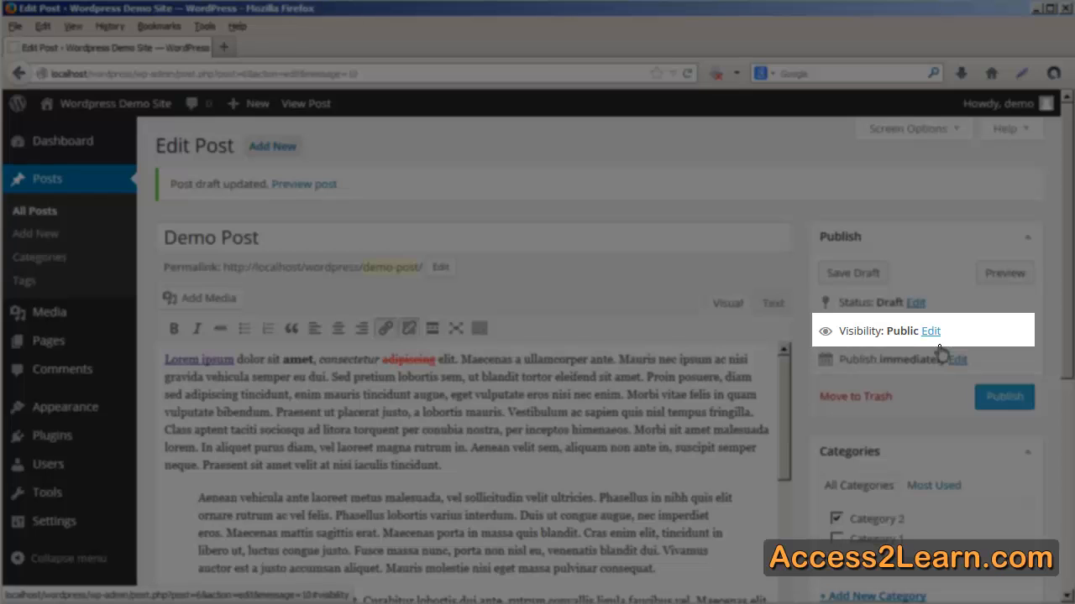
click(936, 337)
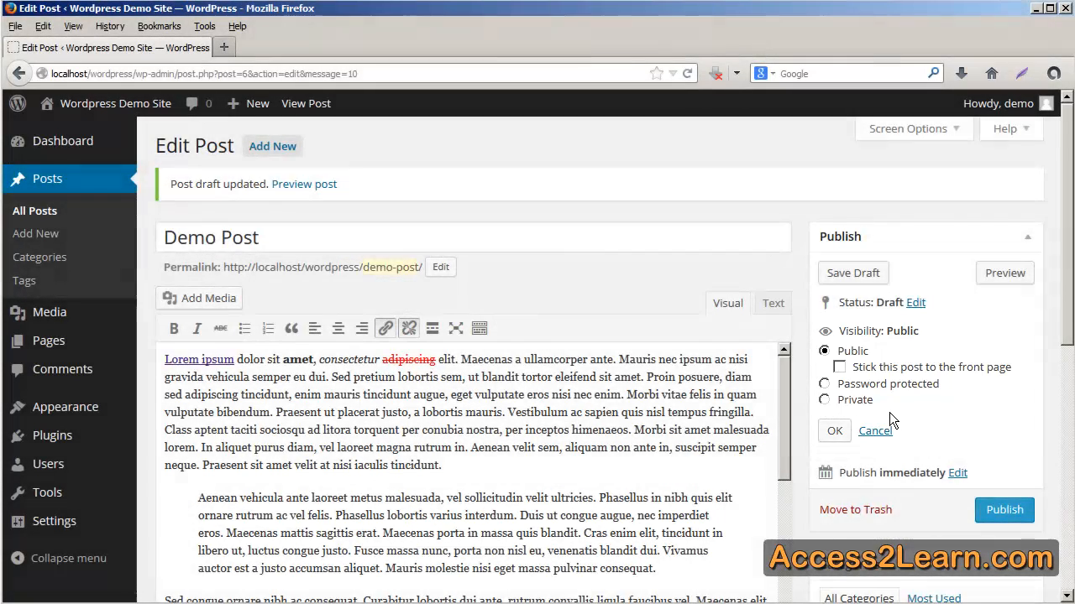
click(886, 431)
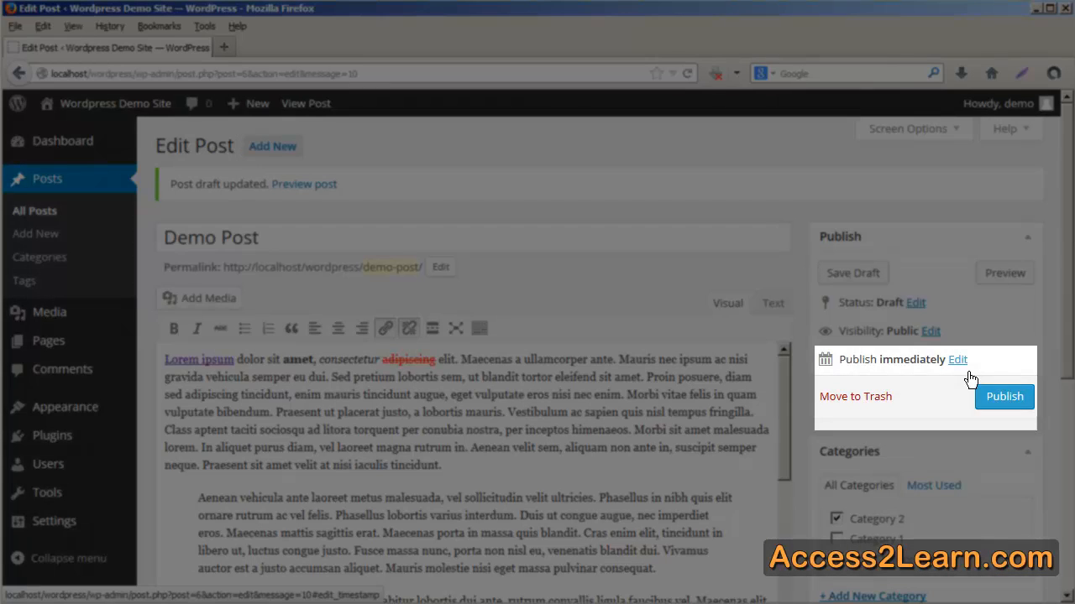
- Schedule the post for publication on March 26, 2014 at 12:00
click(958, 361)
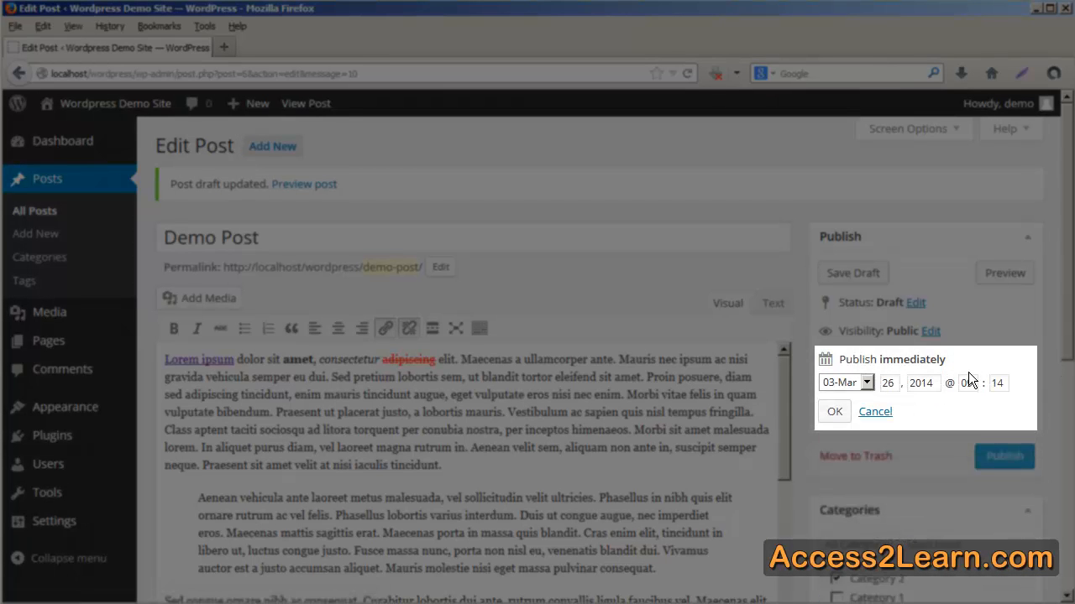
click(875, 391)
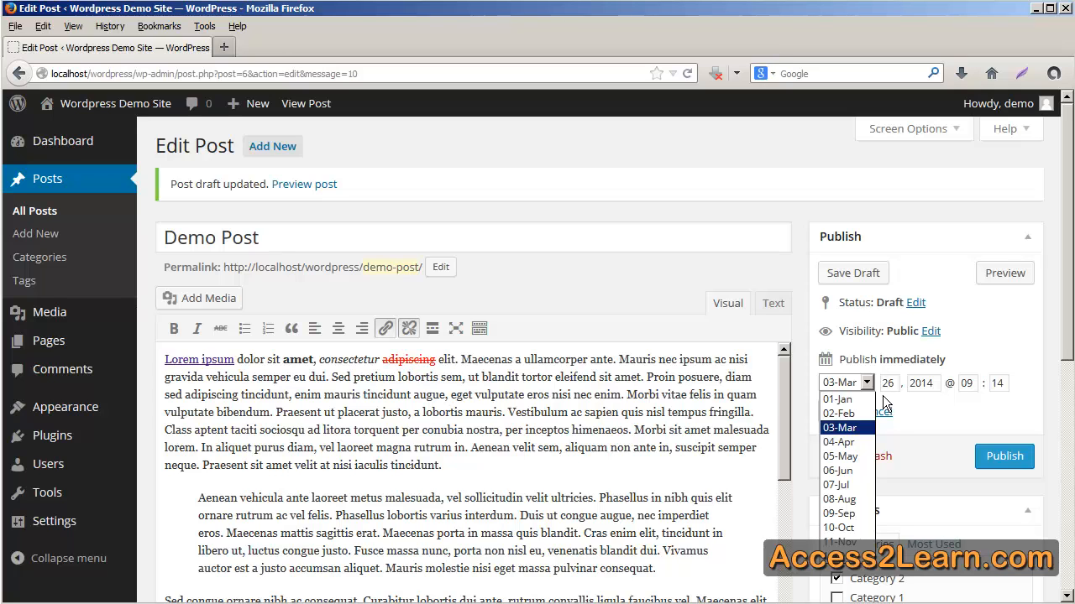
click(974, 385)
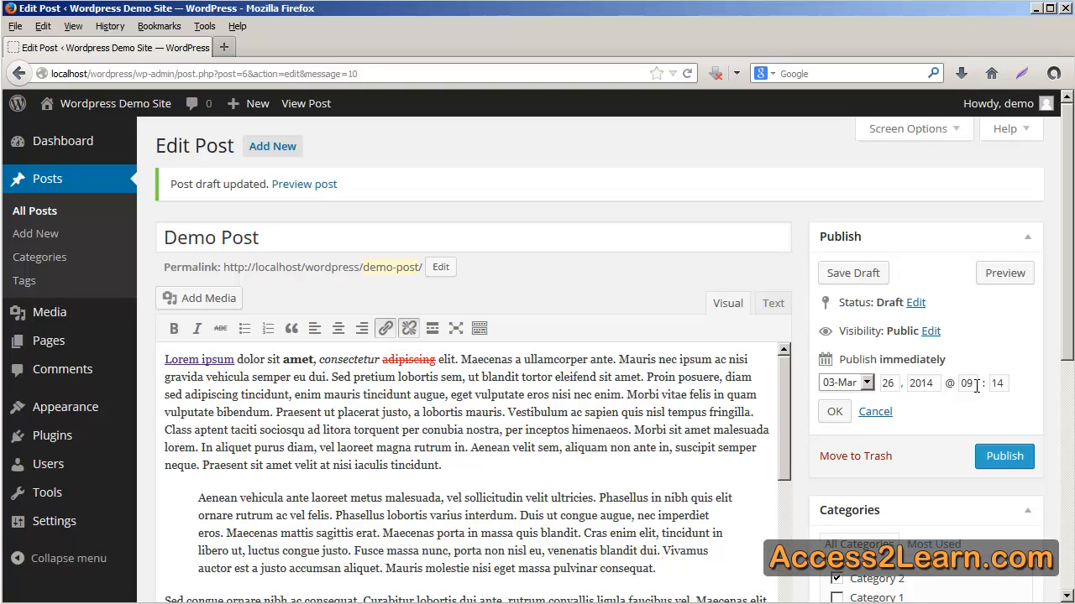
double_click(977, 384)
text(12)
double_click(1009, 385)
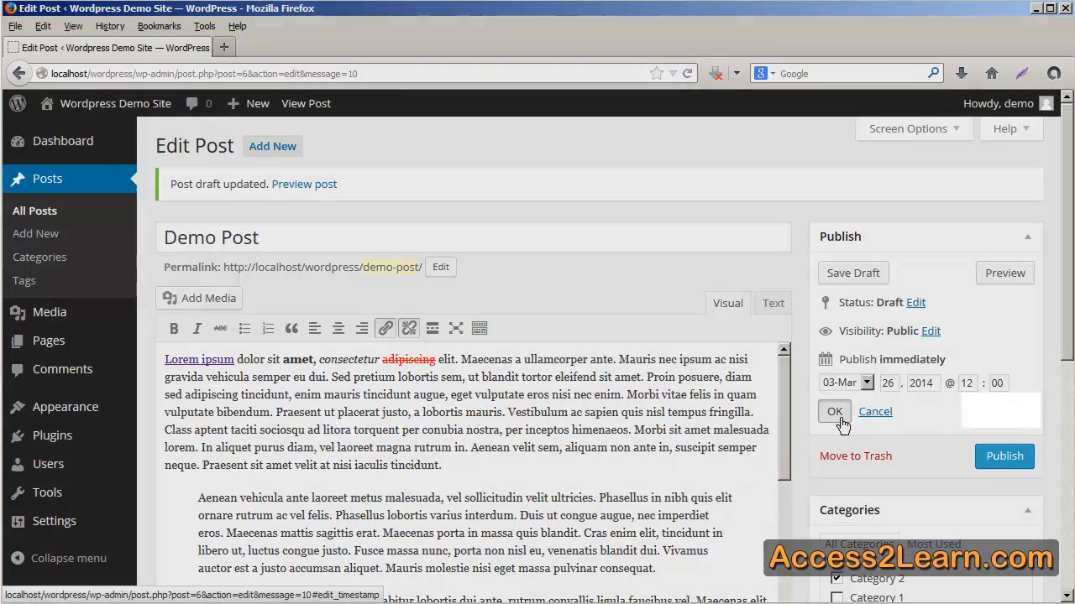
click(835, 413)
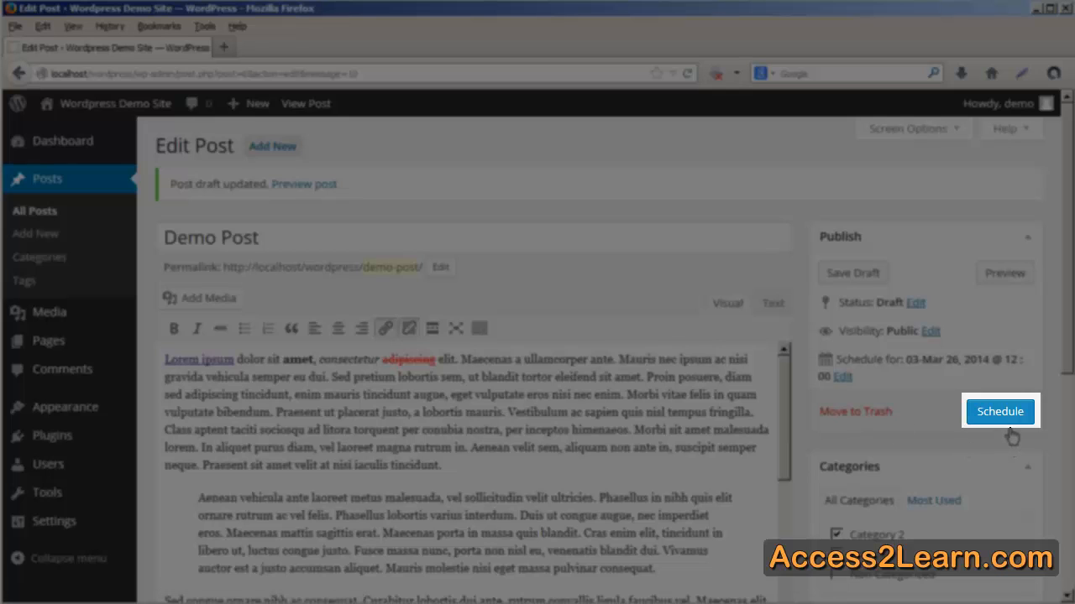
click(1010, 429)
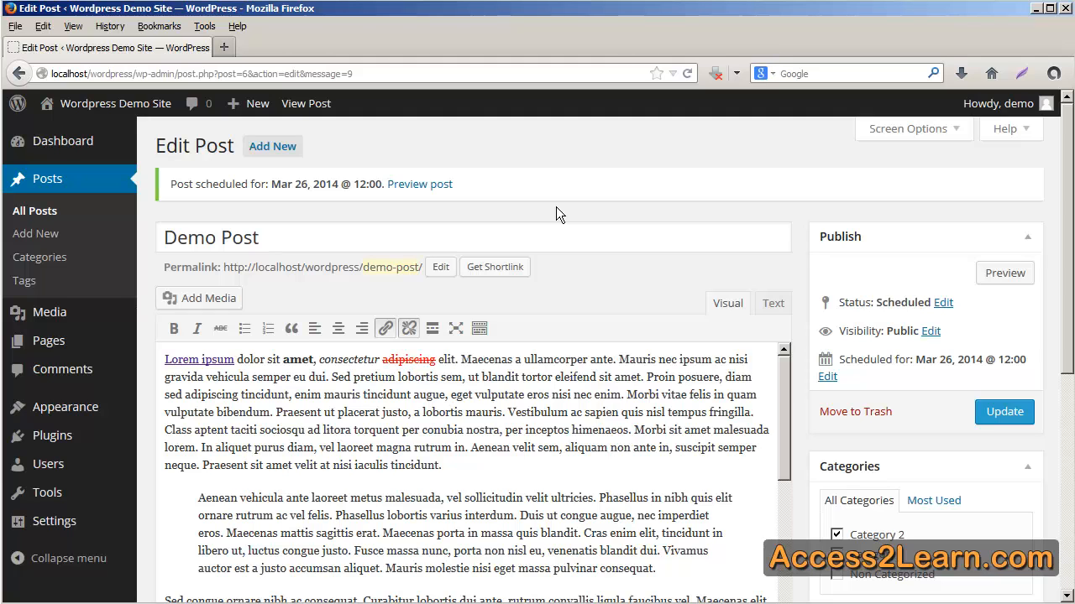
- Change the post's scheduled time to 09:16 on the same date and publish it
click(827, 376)
double_click(969, 388)
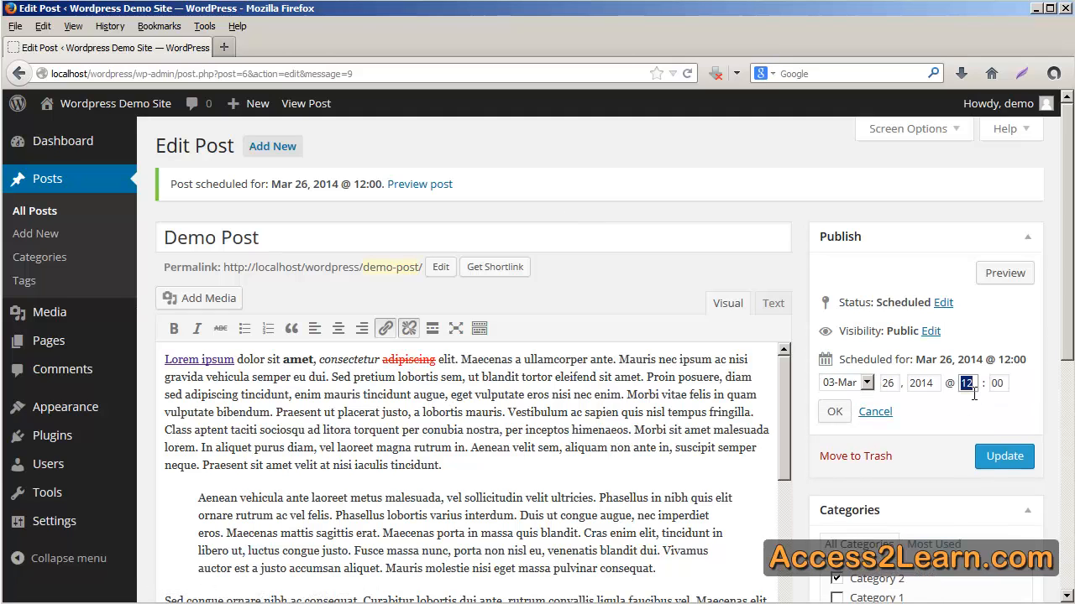
text(09)
key(Tab)
text(16)
key(Tab)
key(Return)
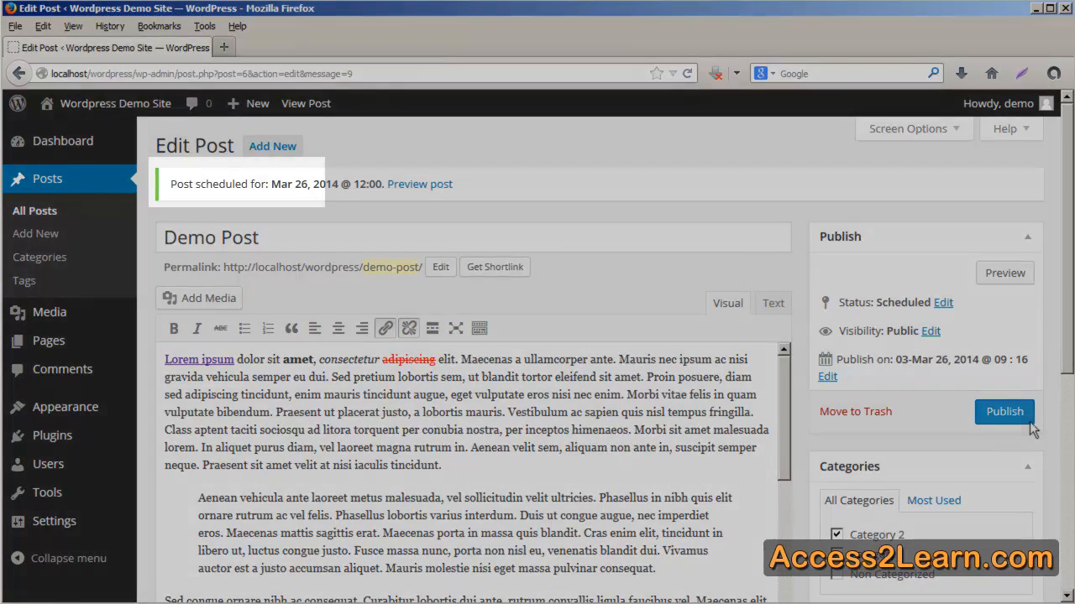
click(1027, 423)
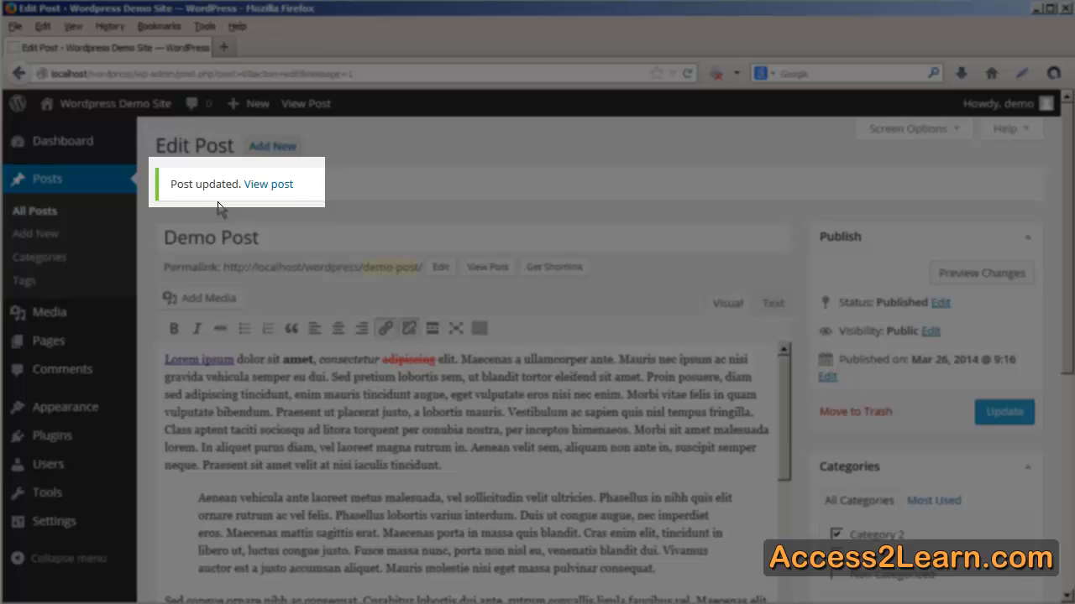
- Open the published post for viewing on the site
click(269, 196)
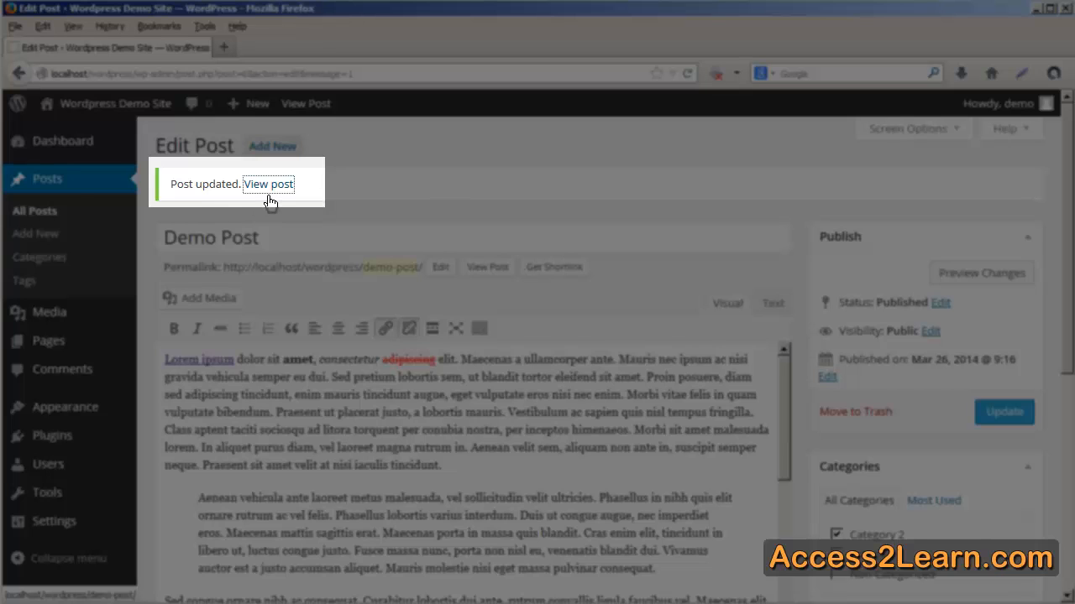
right_click(267, 193)
click(311, 204)
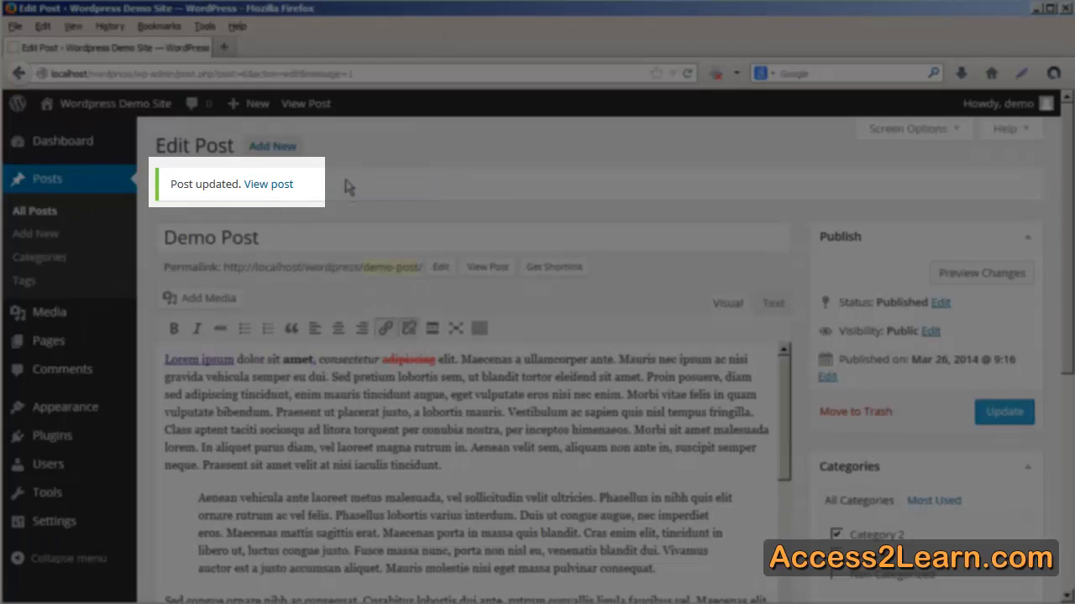